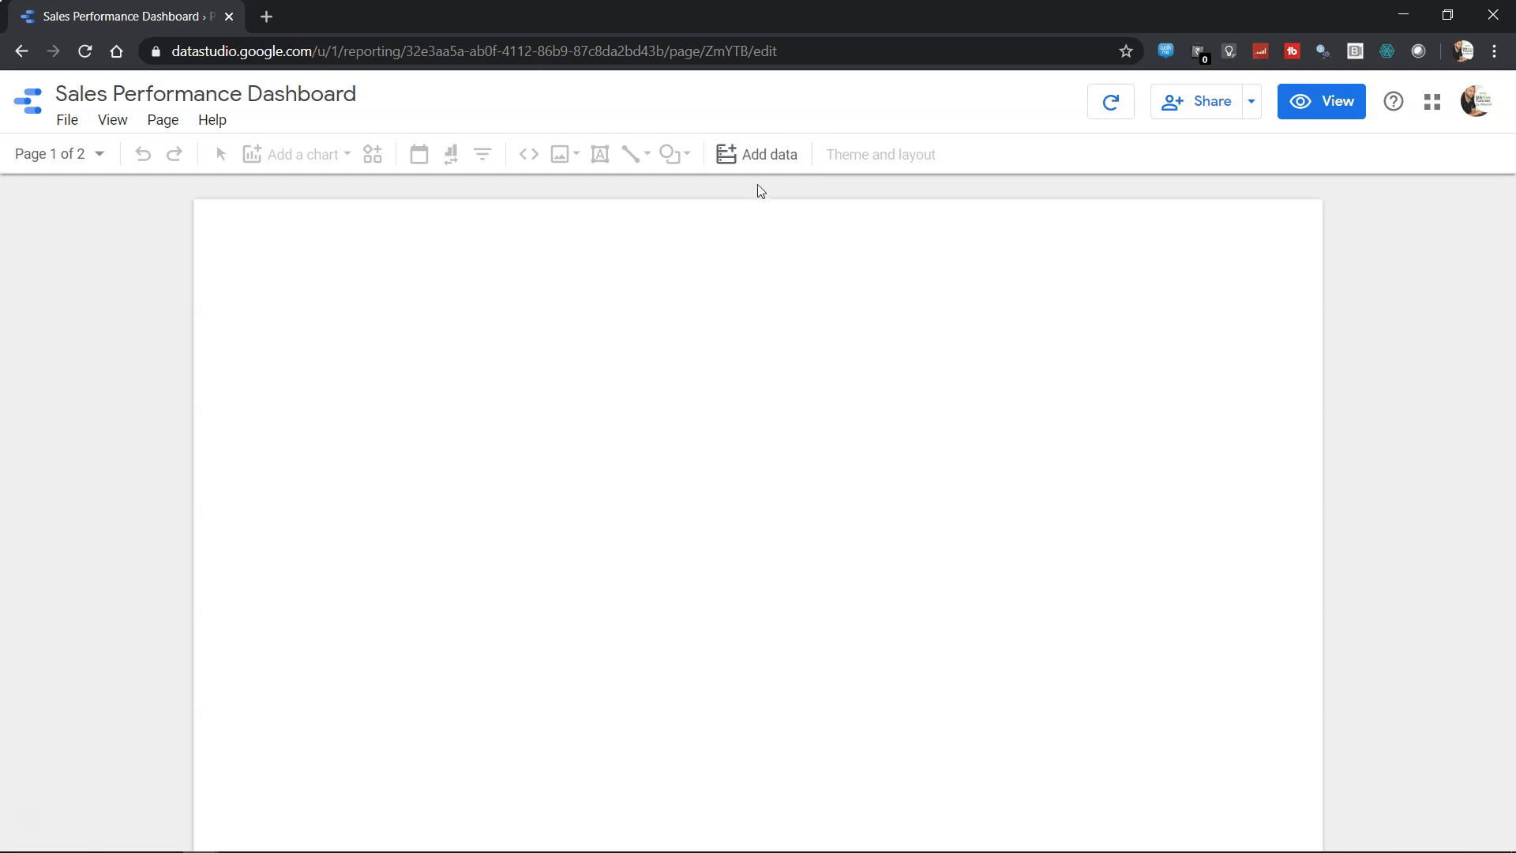
- Connect the Orders worksheet of the Google Sheets file Sample - Superstore Sales as a data source
left_click(775, 160)
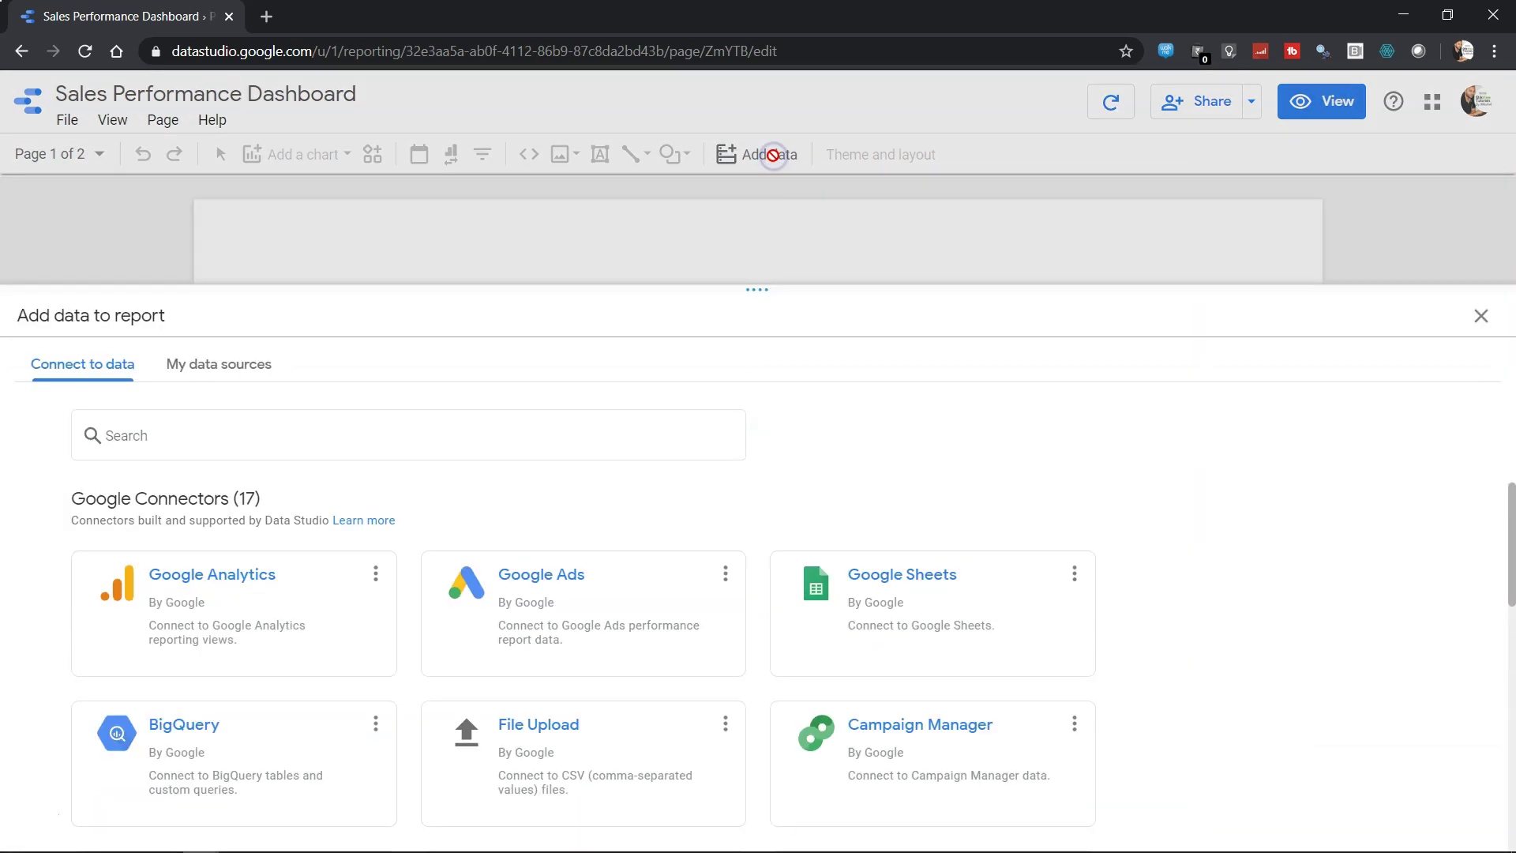
left_click(931, 583)
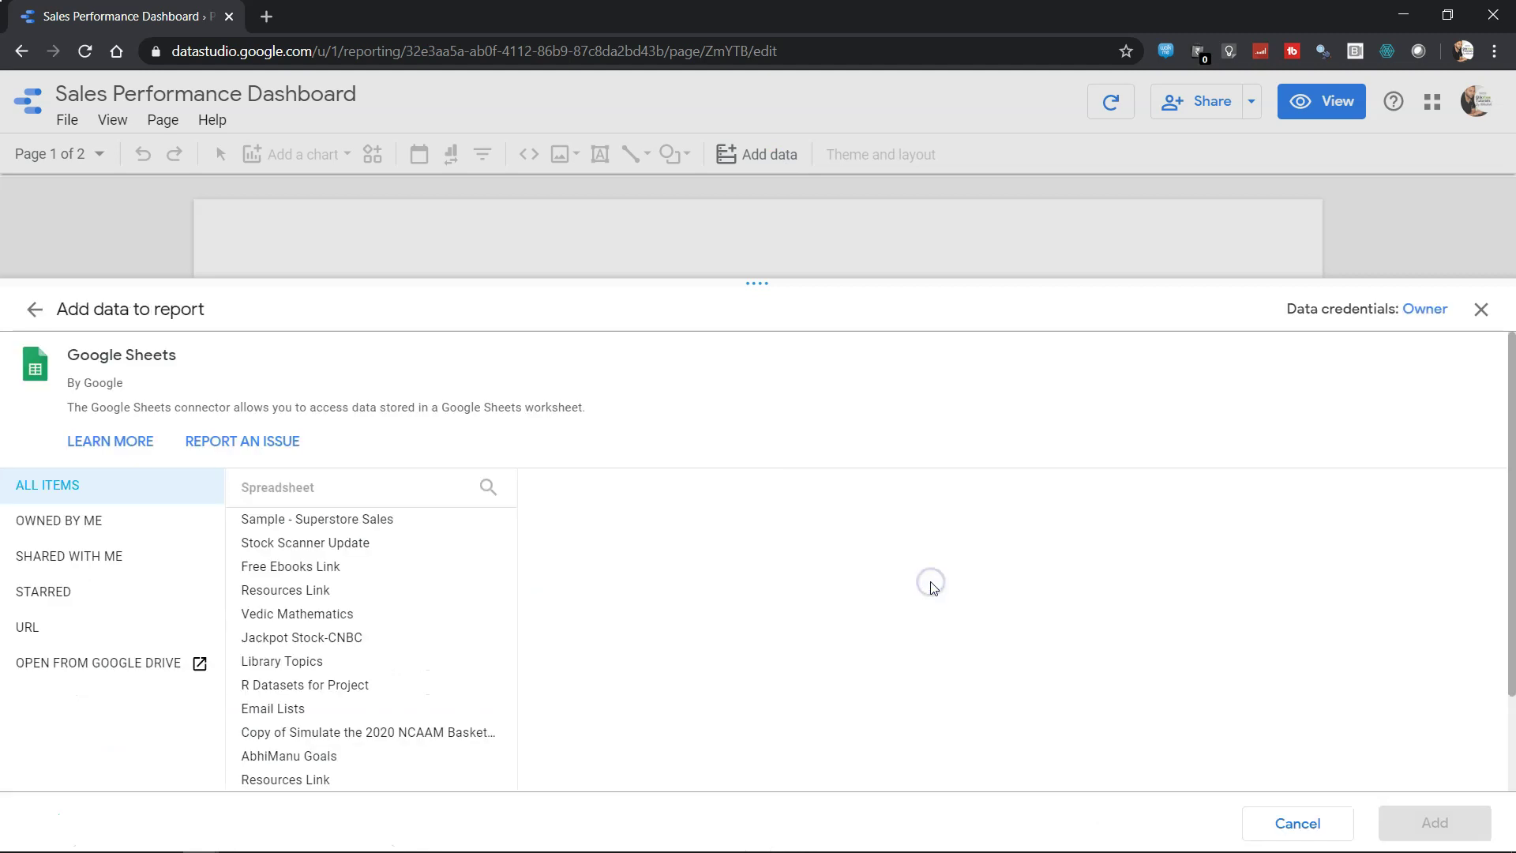
left_click(356, 527)
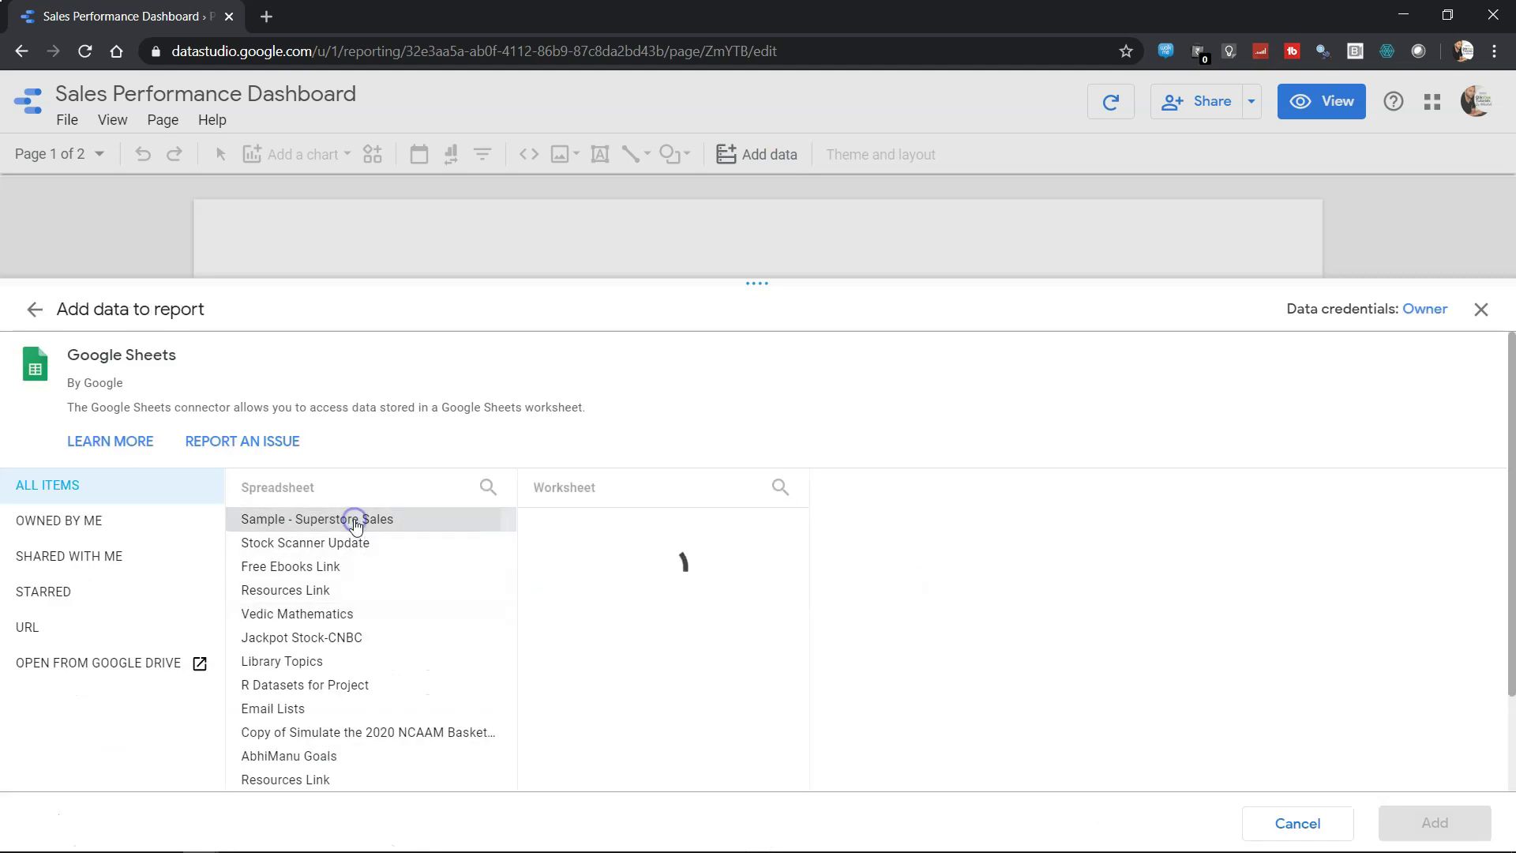
mouse_move(552, 518)
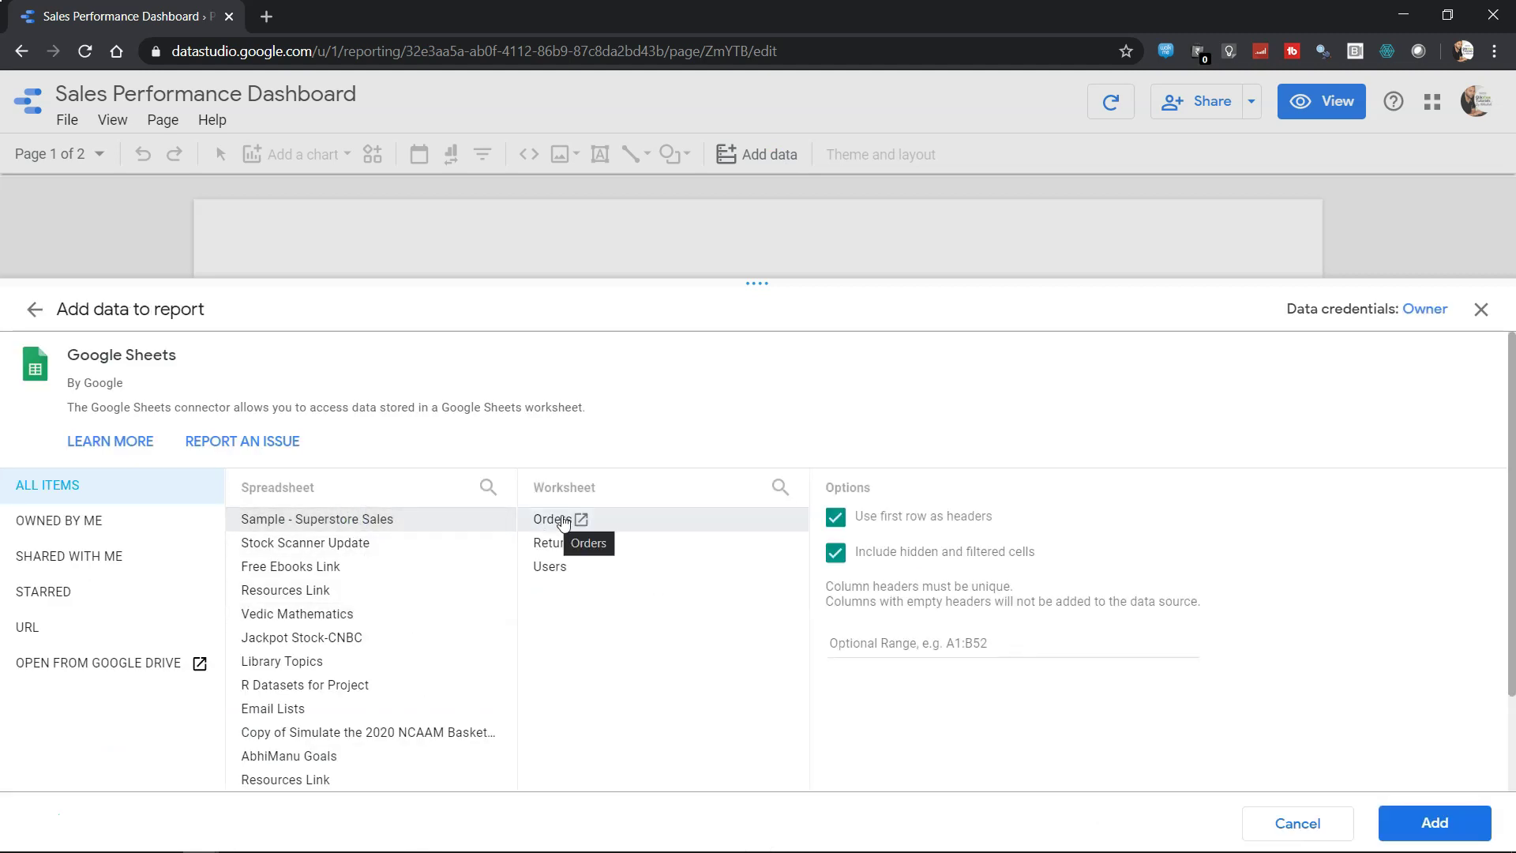
left_click(611, 521)
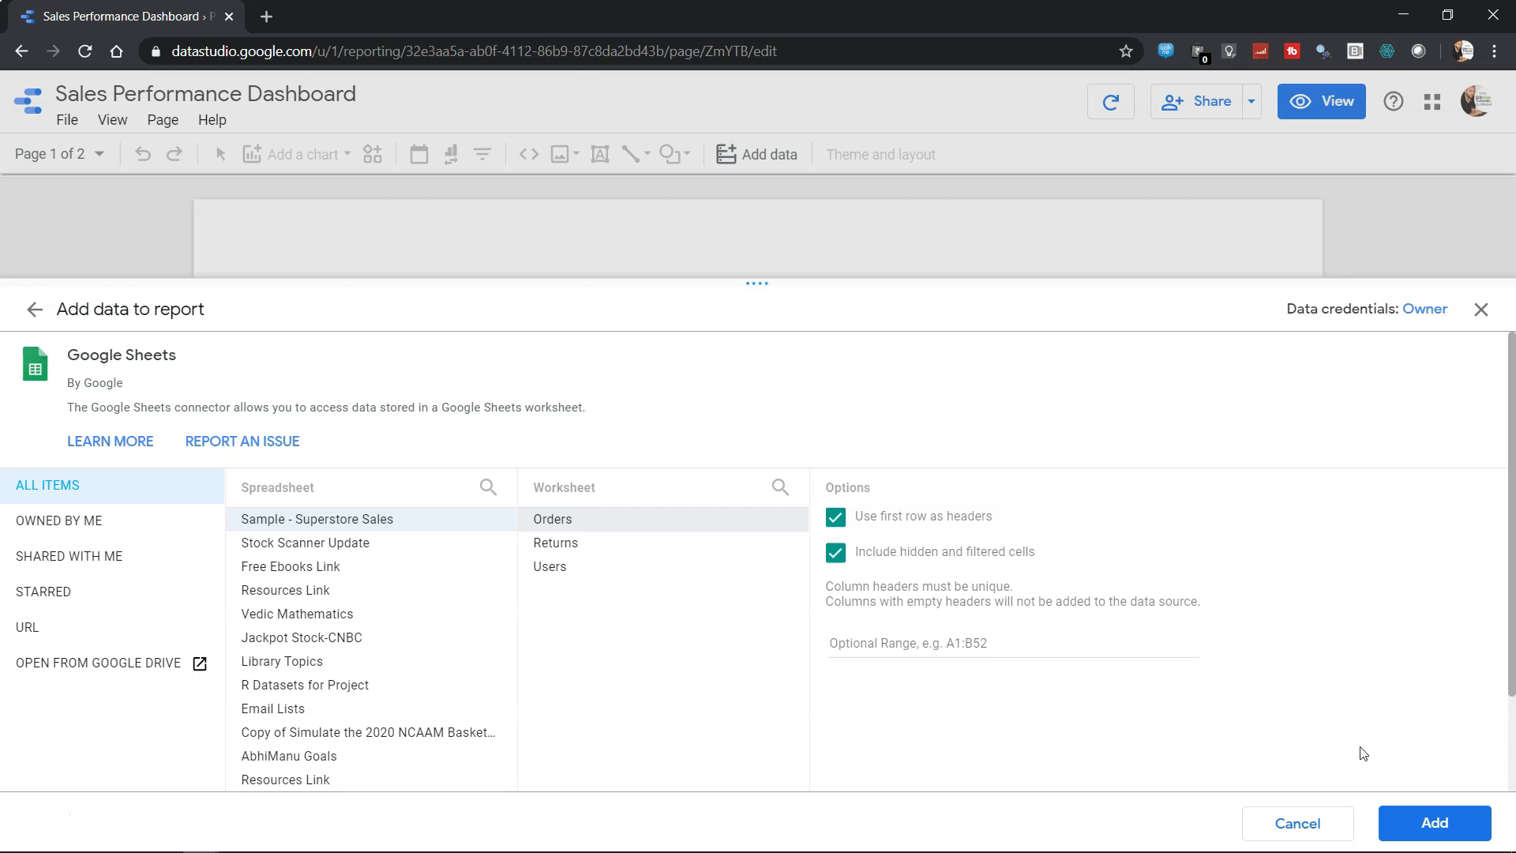
left_click(1431, 823)
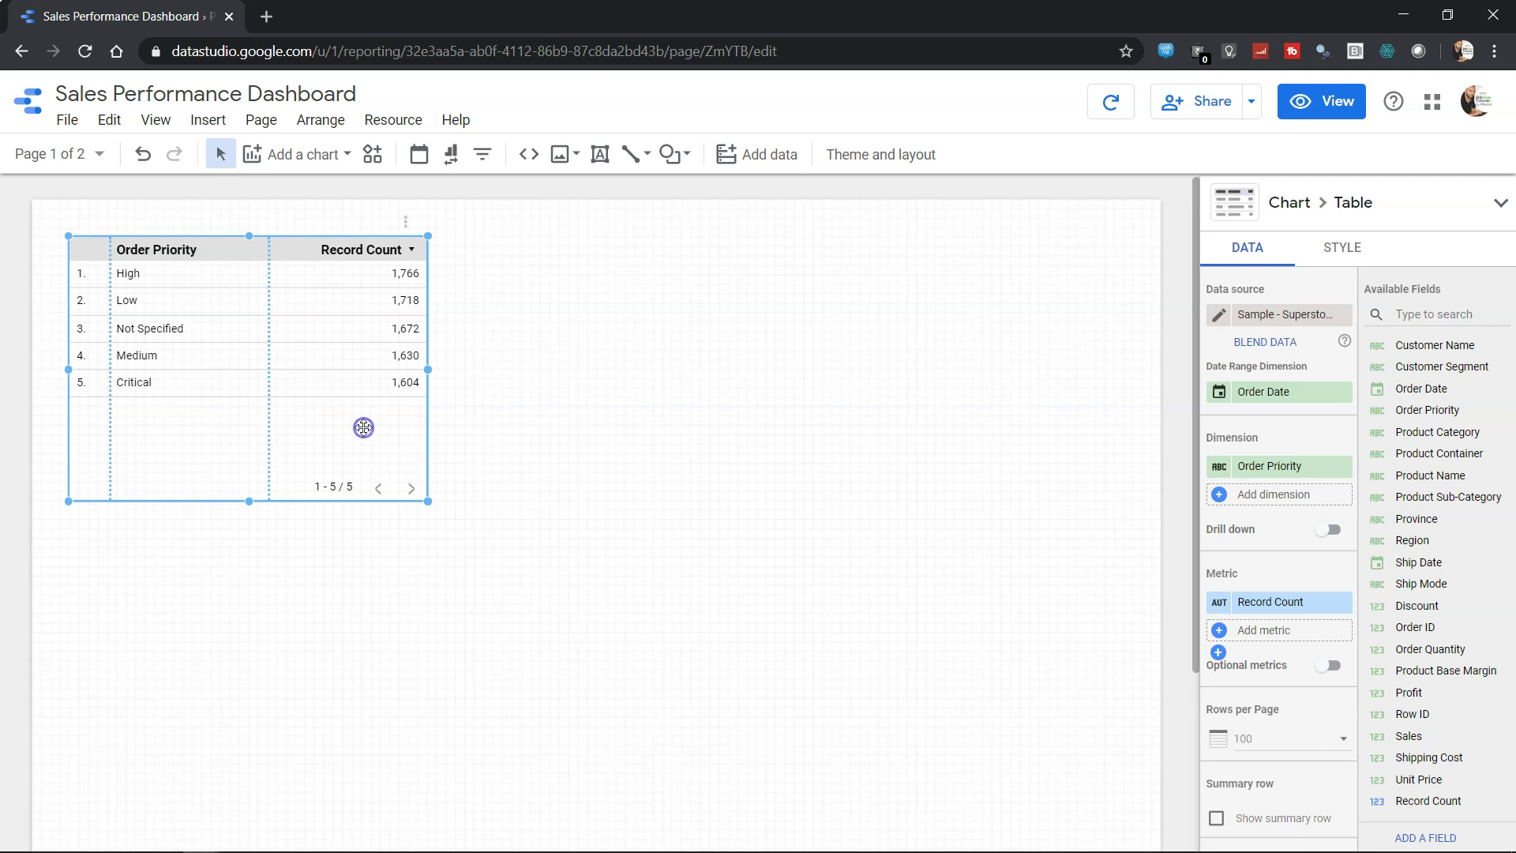
- Delete the auto-inserted table and add a top-left text box reading 'Sales Performance Dashboard'
key("Delete")
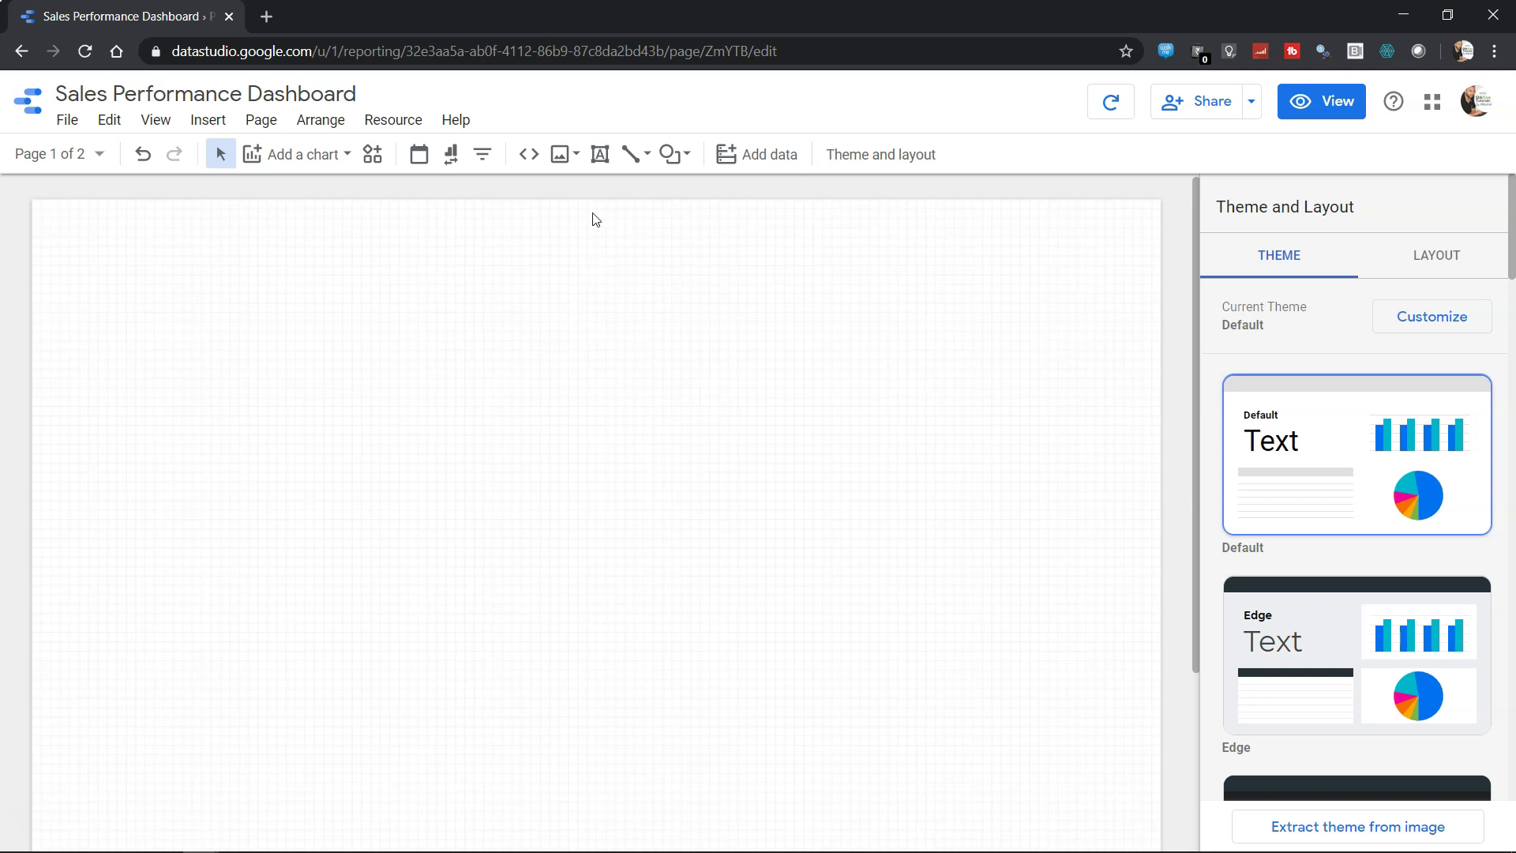
left_click(601, 162)
left_click_drag(34, 203, 35, 203)
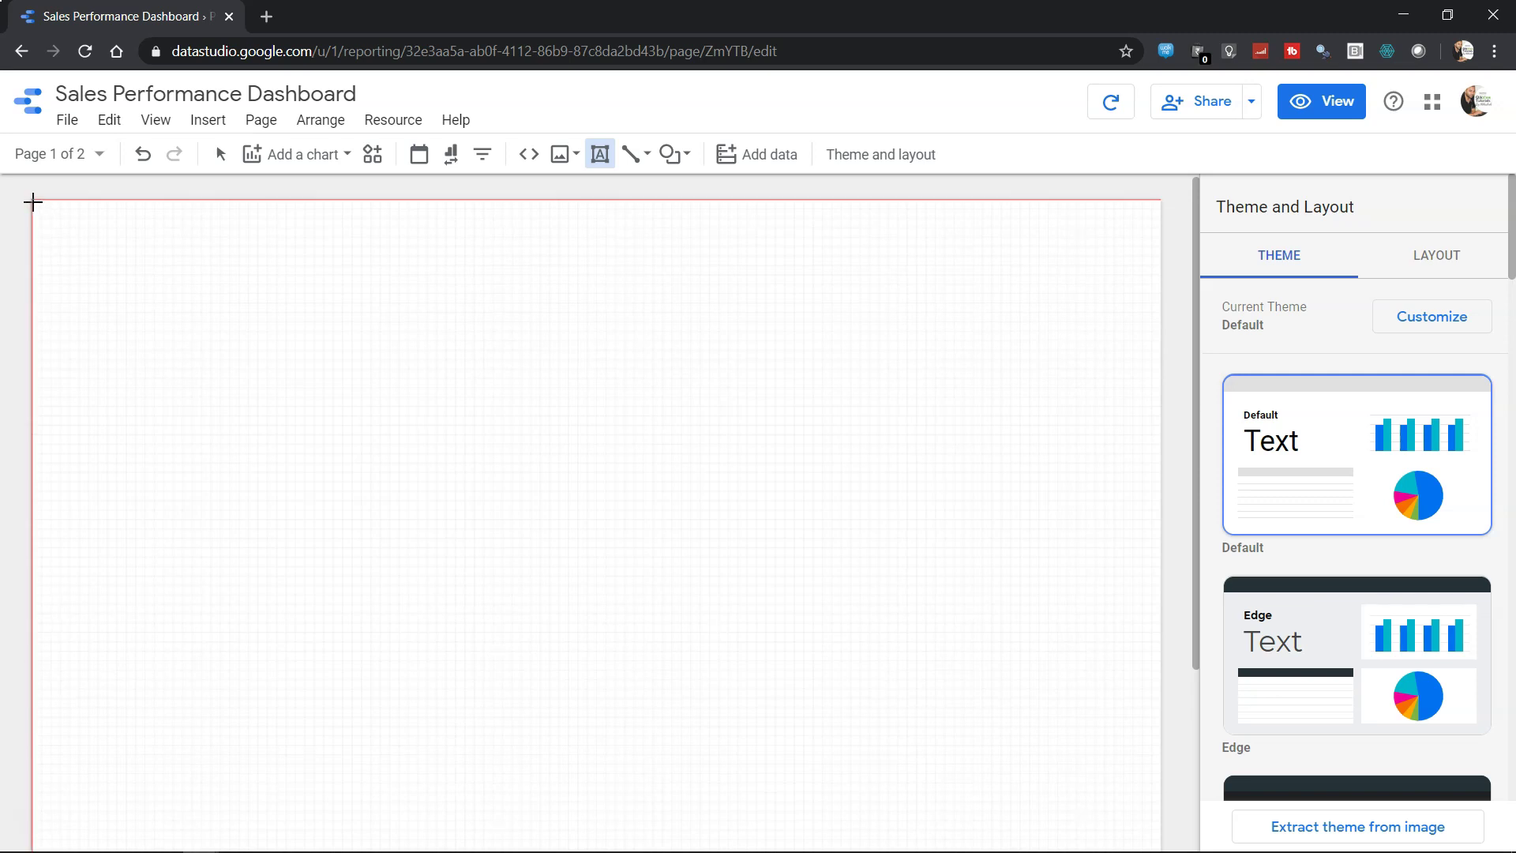
mouse_move(33, 203)
left_mouse_down()
mouse_move(715, 294)
mouse_move(714, 270)
left_mouse_up()
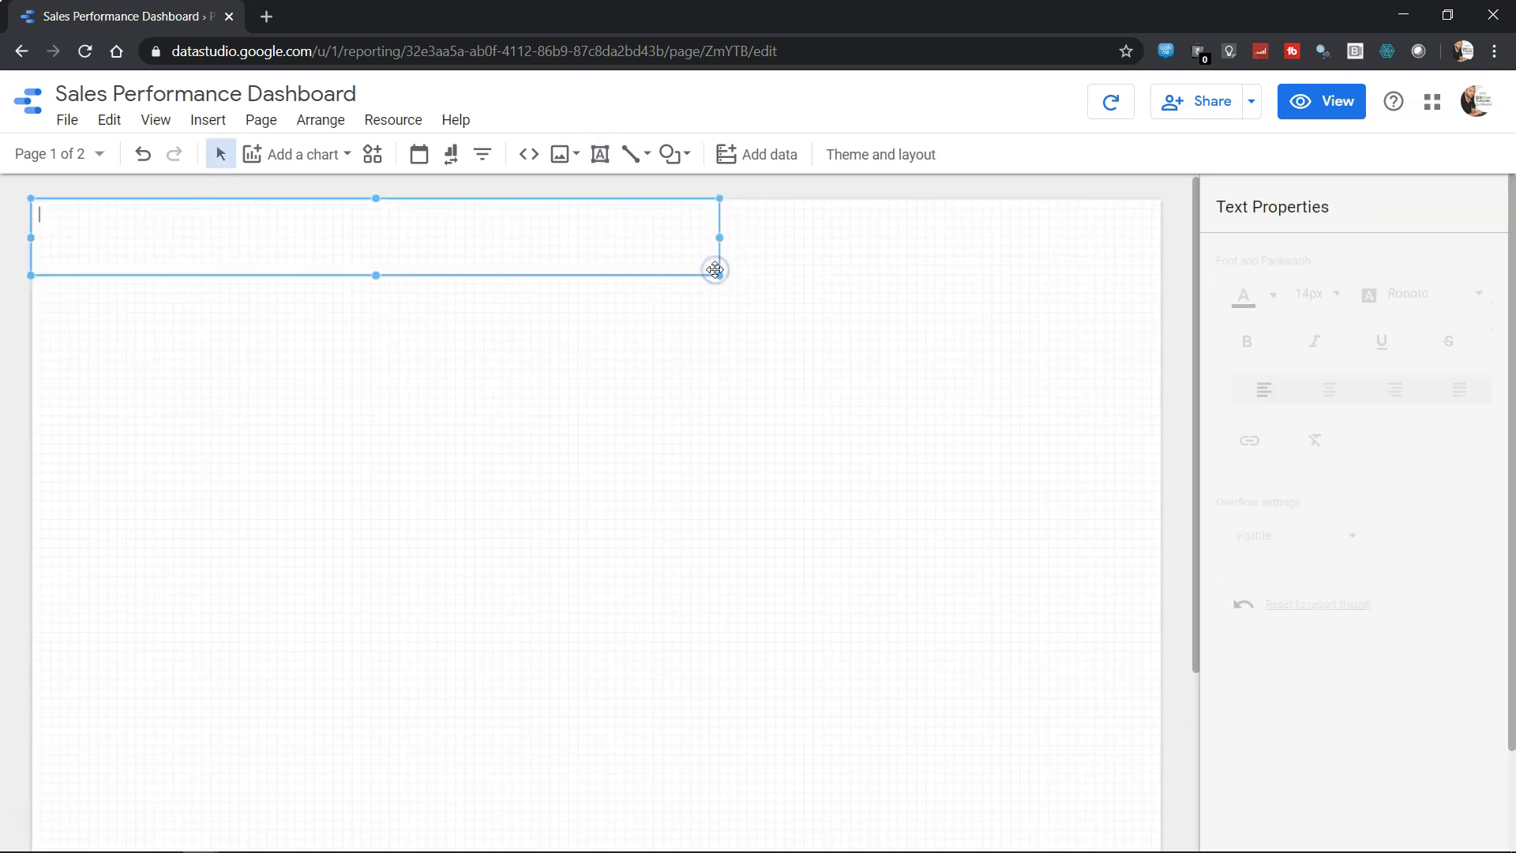
type("Sales")
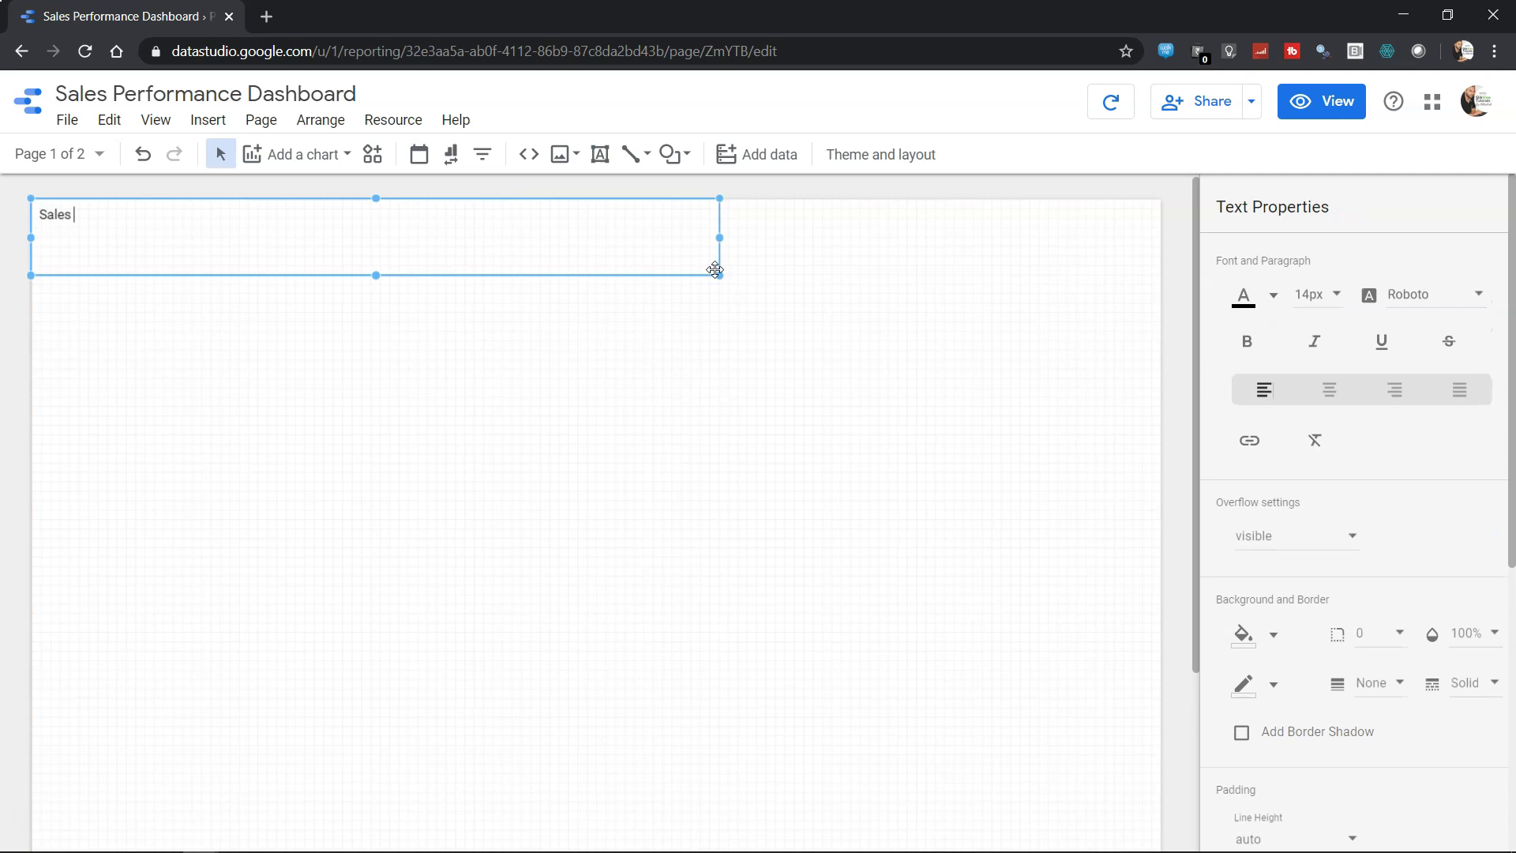
type(" Performamce")
key("BackSpace")
key("BackSpace")
key("BackSpace")
type("nce Dashbo")
type("r")
key("BackSpace")
key("BackSpace")
type("oard")
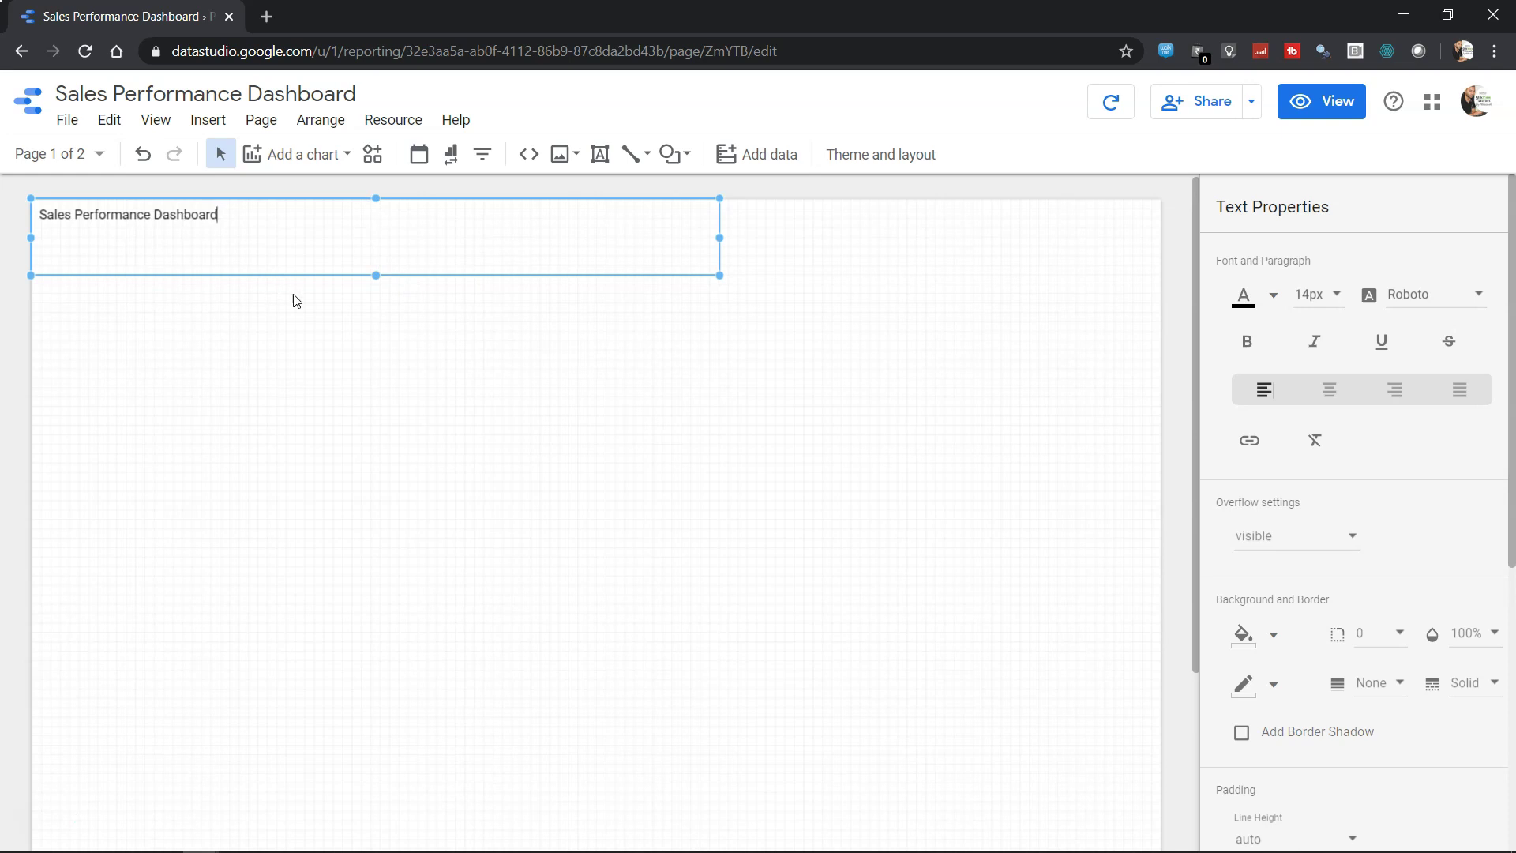
- Make all the 'Sales Performance Dashboard' title text 48px and blue
key("ctrl+a")
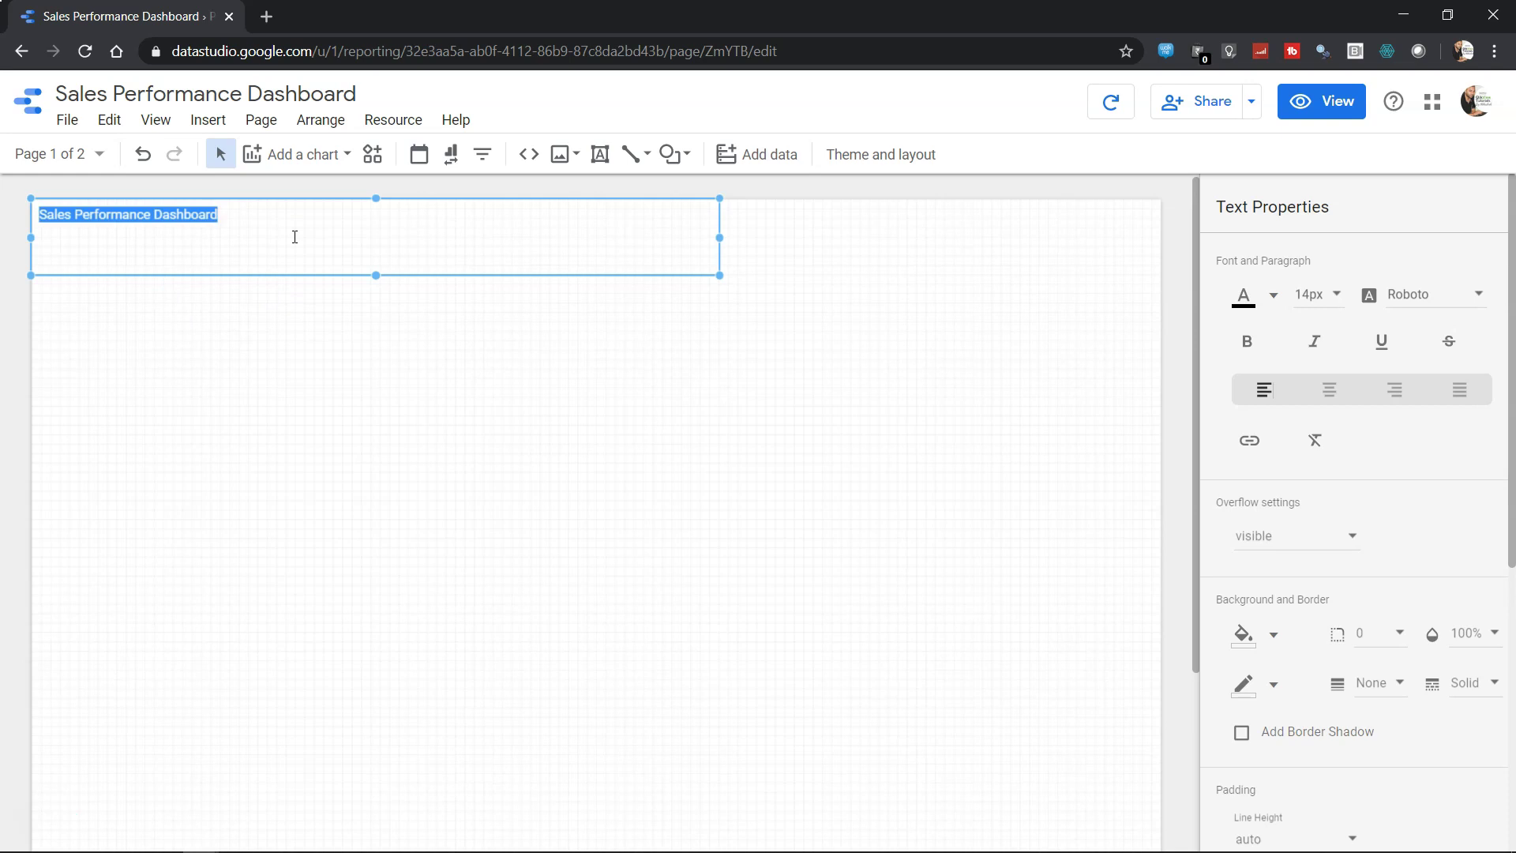
left_click(1331, 295)
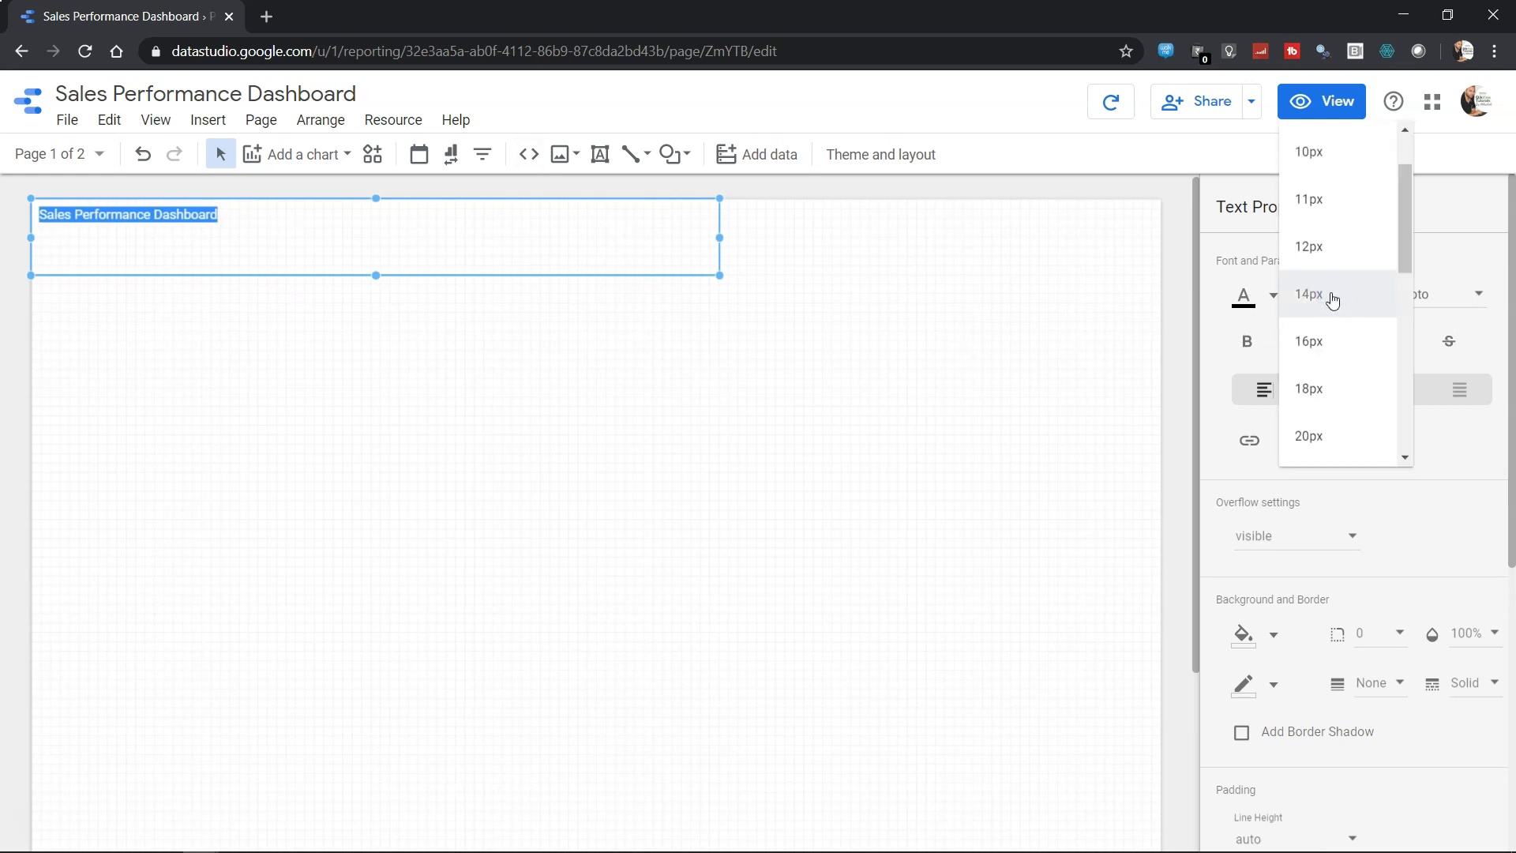
scroll(1332, 300, "down", 1)
scroll(1332, 300, "down", 2)
scroll(1333, 300, "down", 1)
scroll(1332, 299, "down", 2)
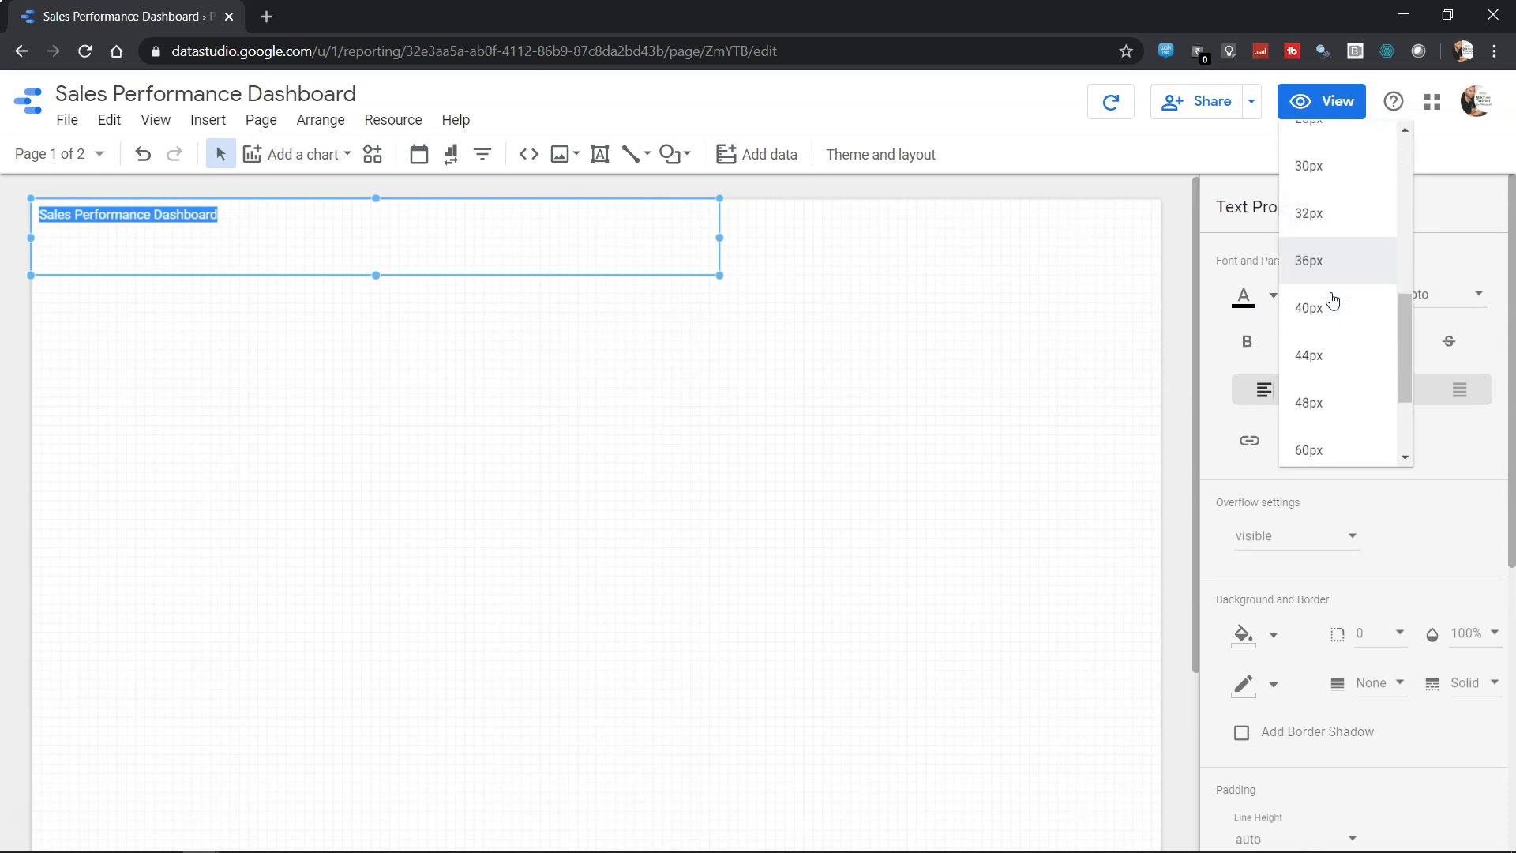
scroll(1332, 300, "down", 1)
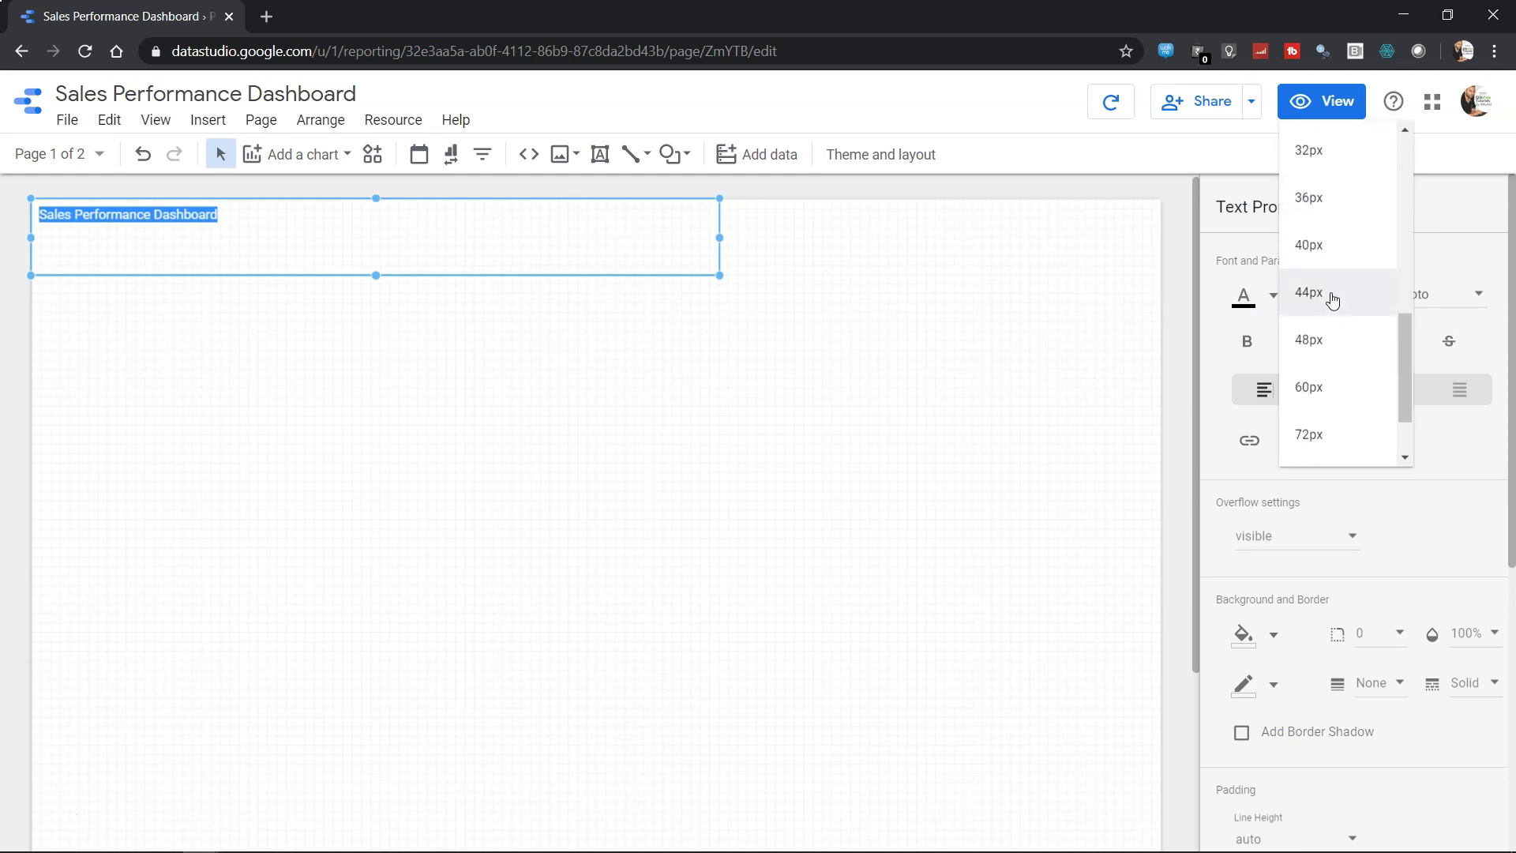
left_click(1327, 338)
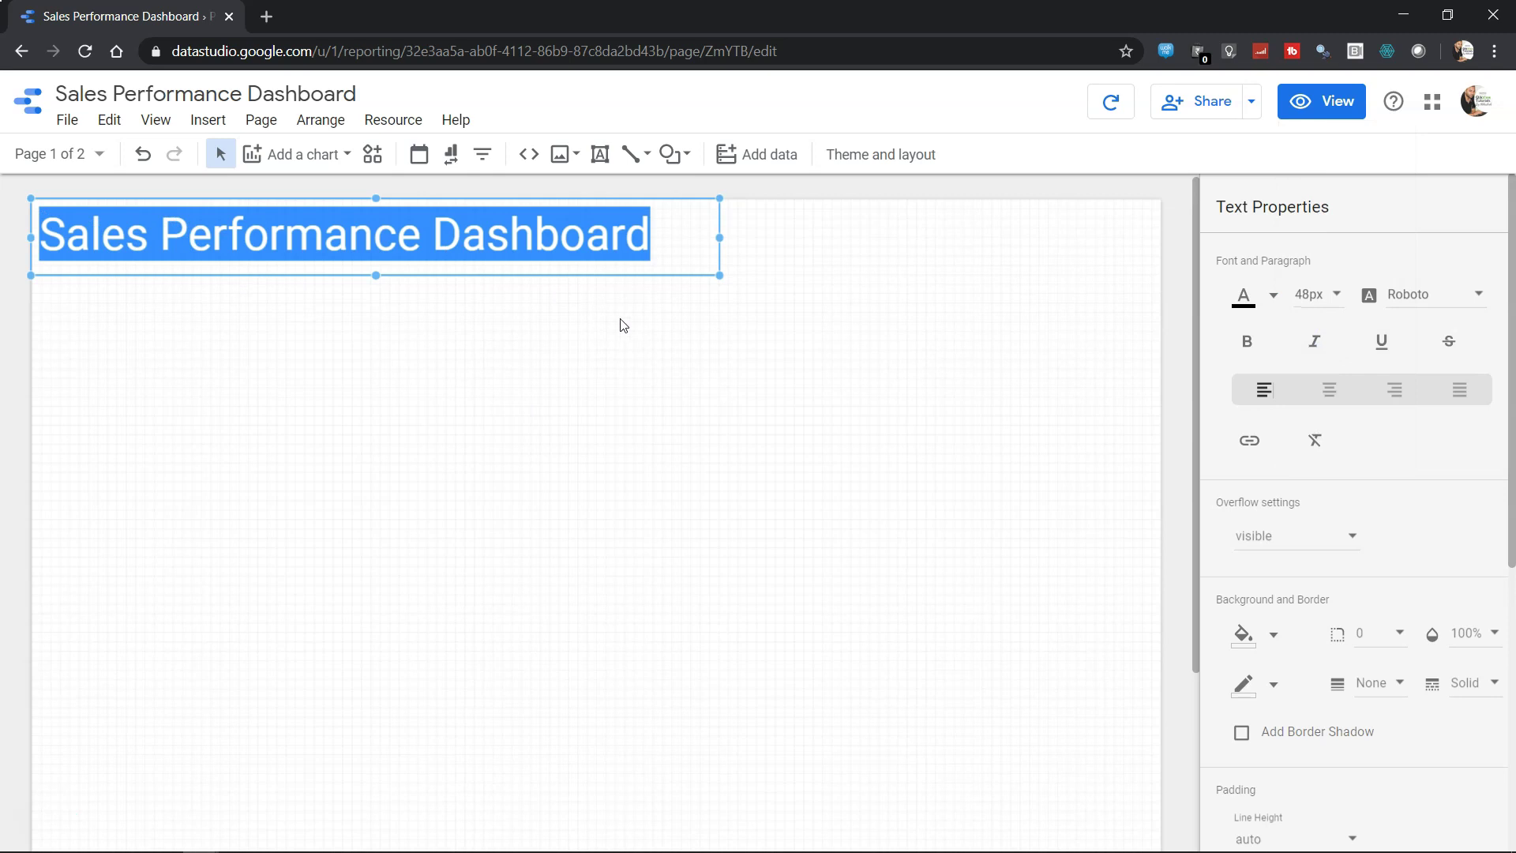
left_click(1276, 296)
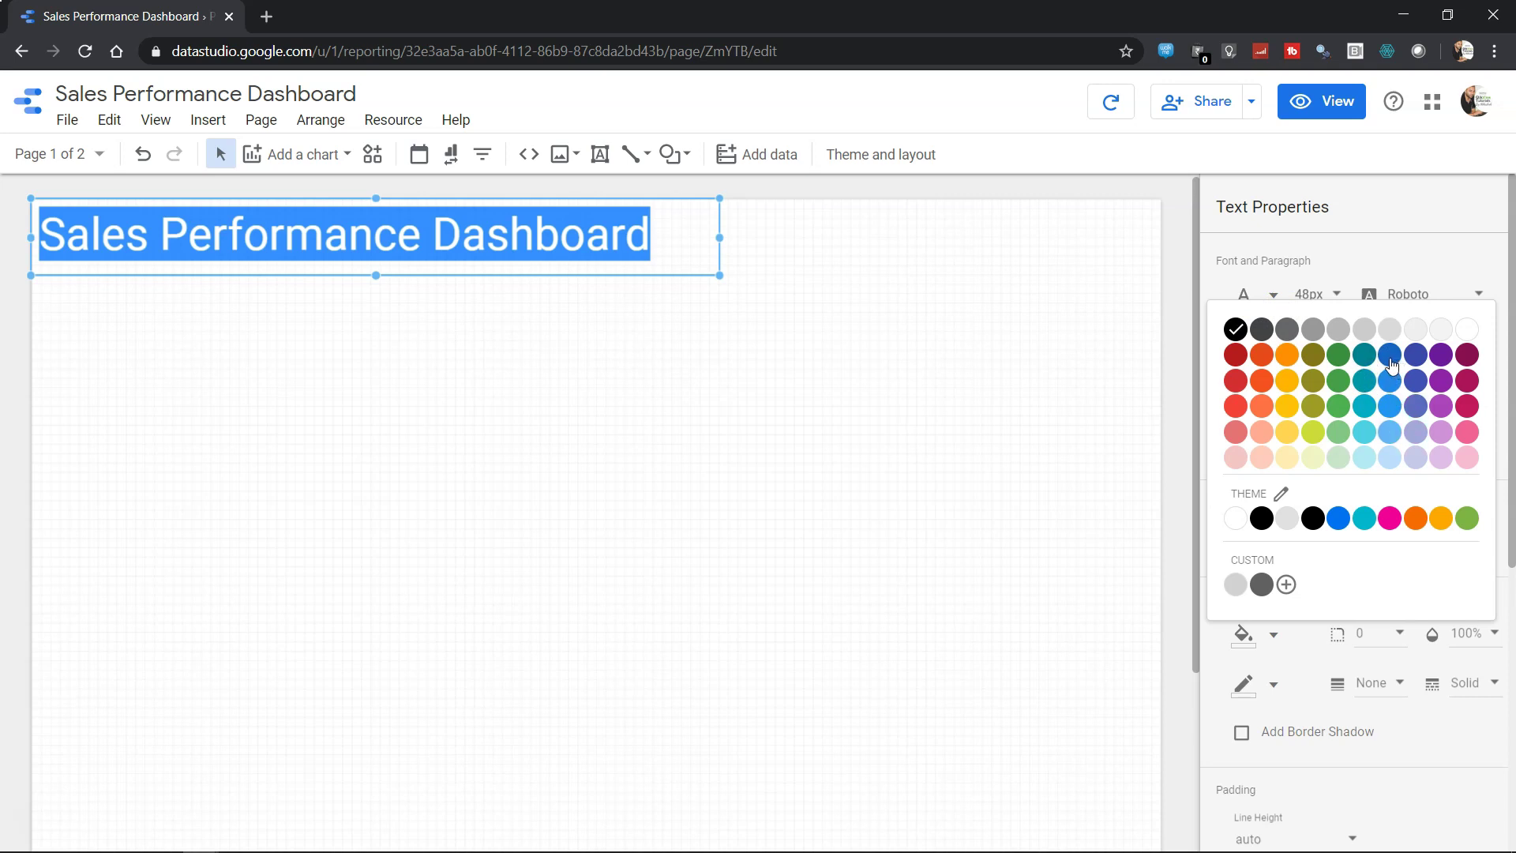
left_click(1392, 356)
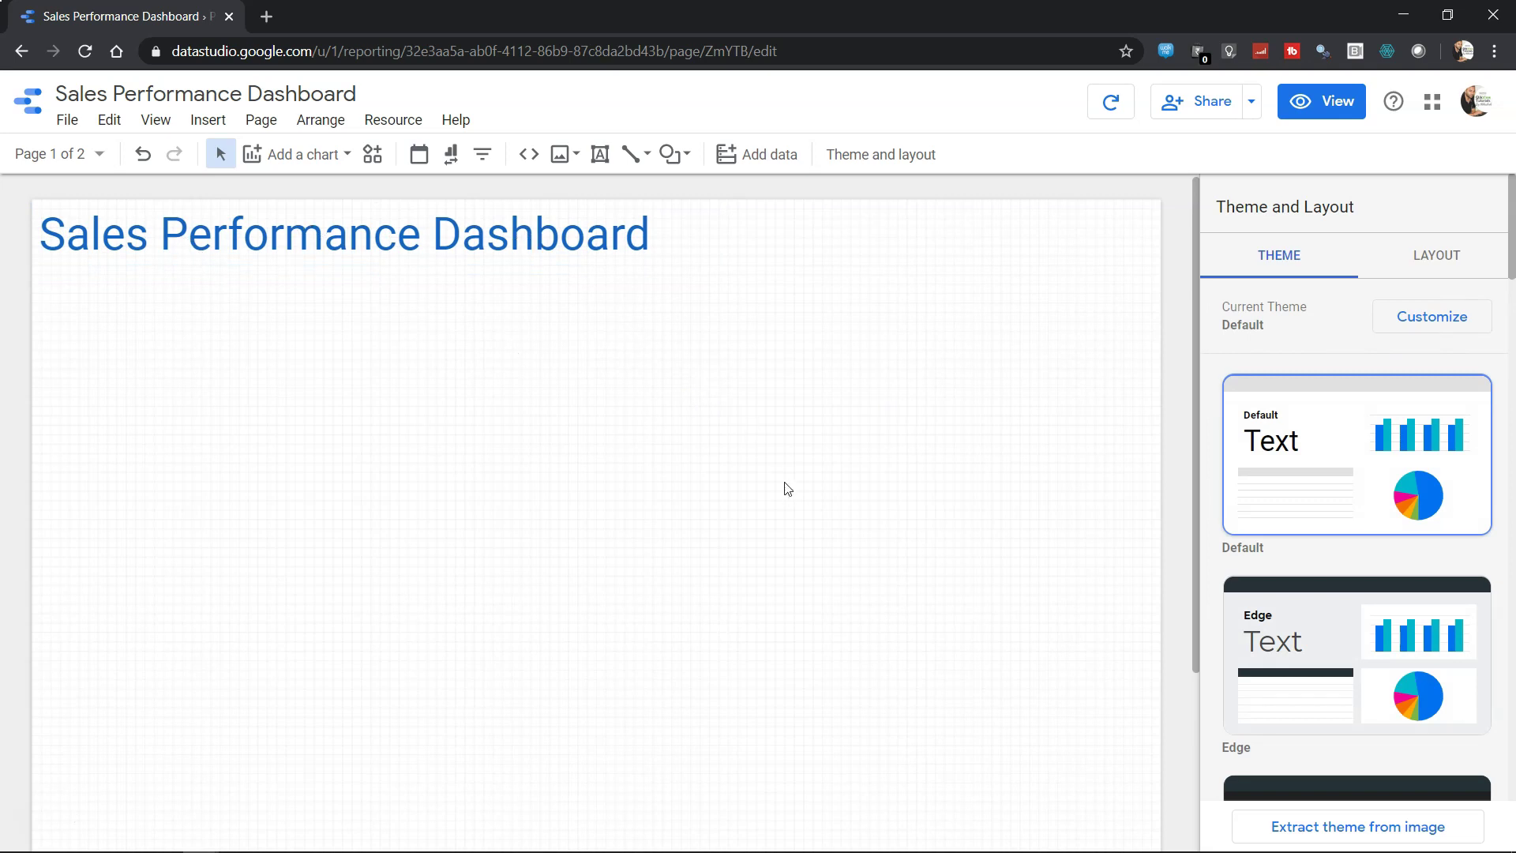
left_click(575, 239)
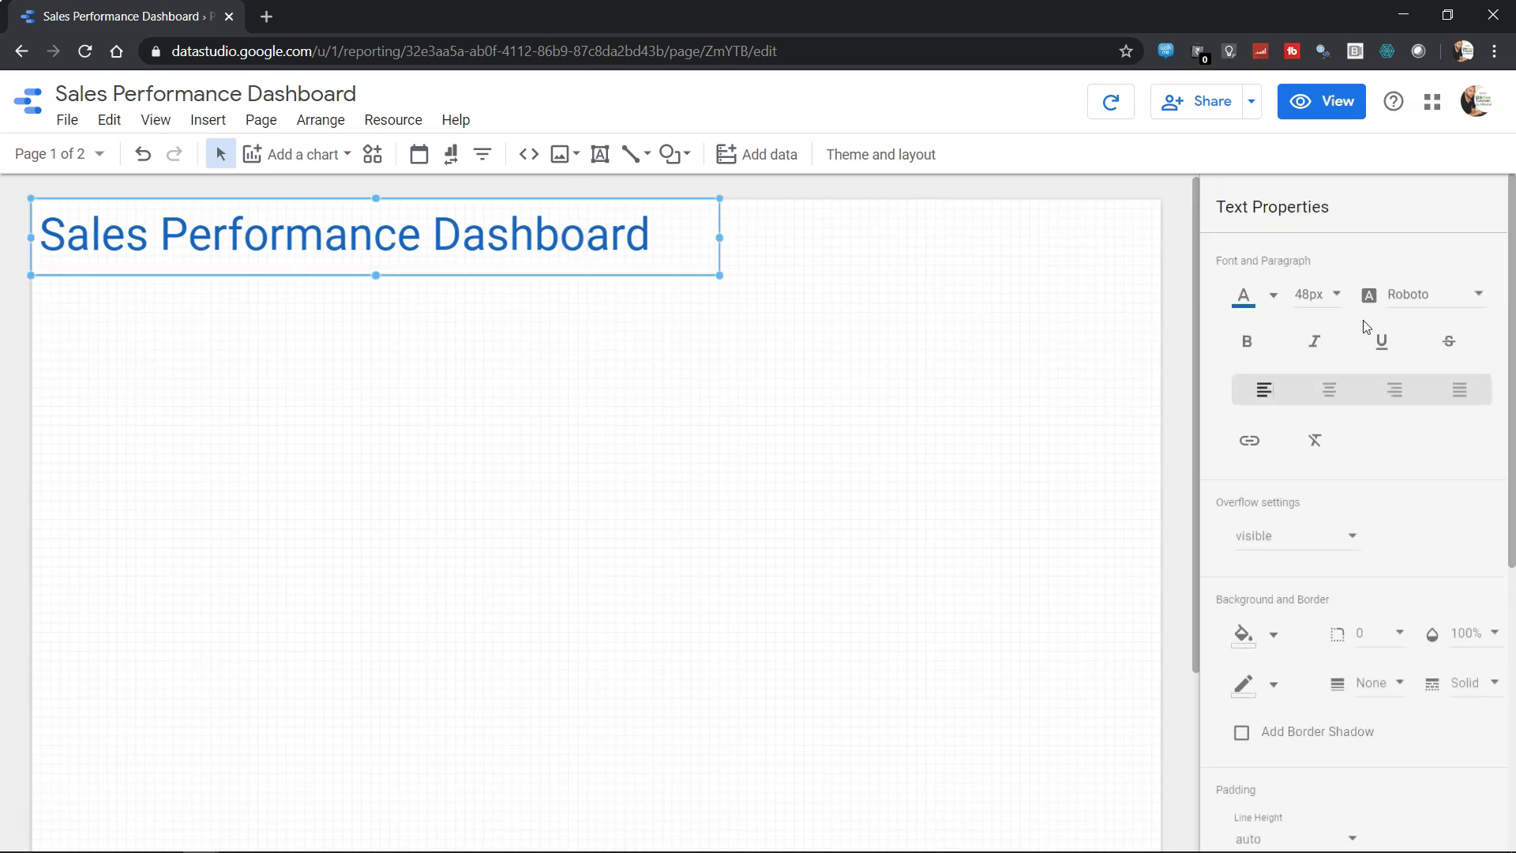
left_click(1270, 298)
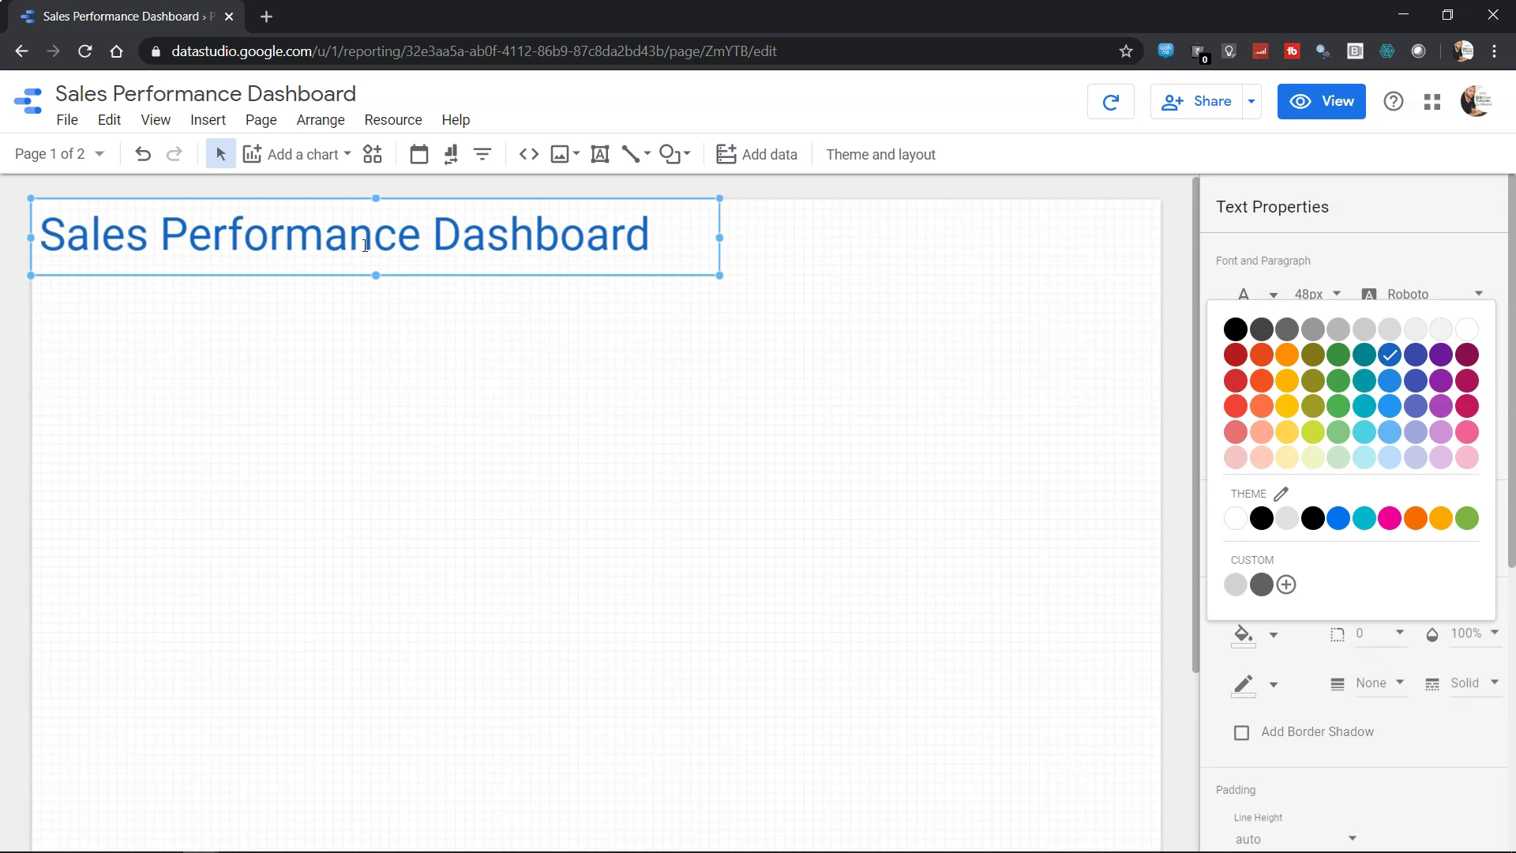
left_click(1234, 385)
left_click(612, 337)
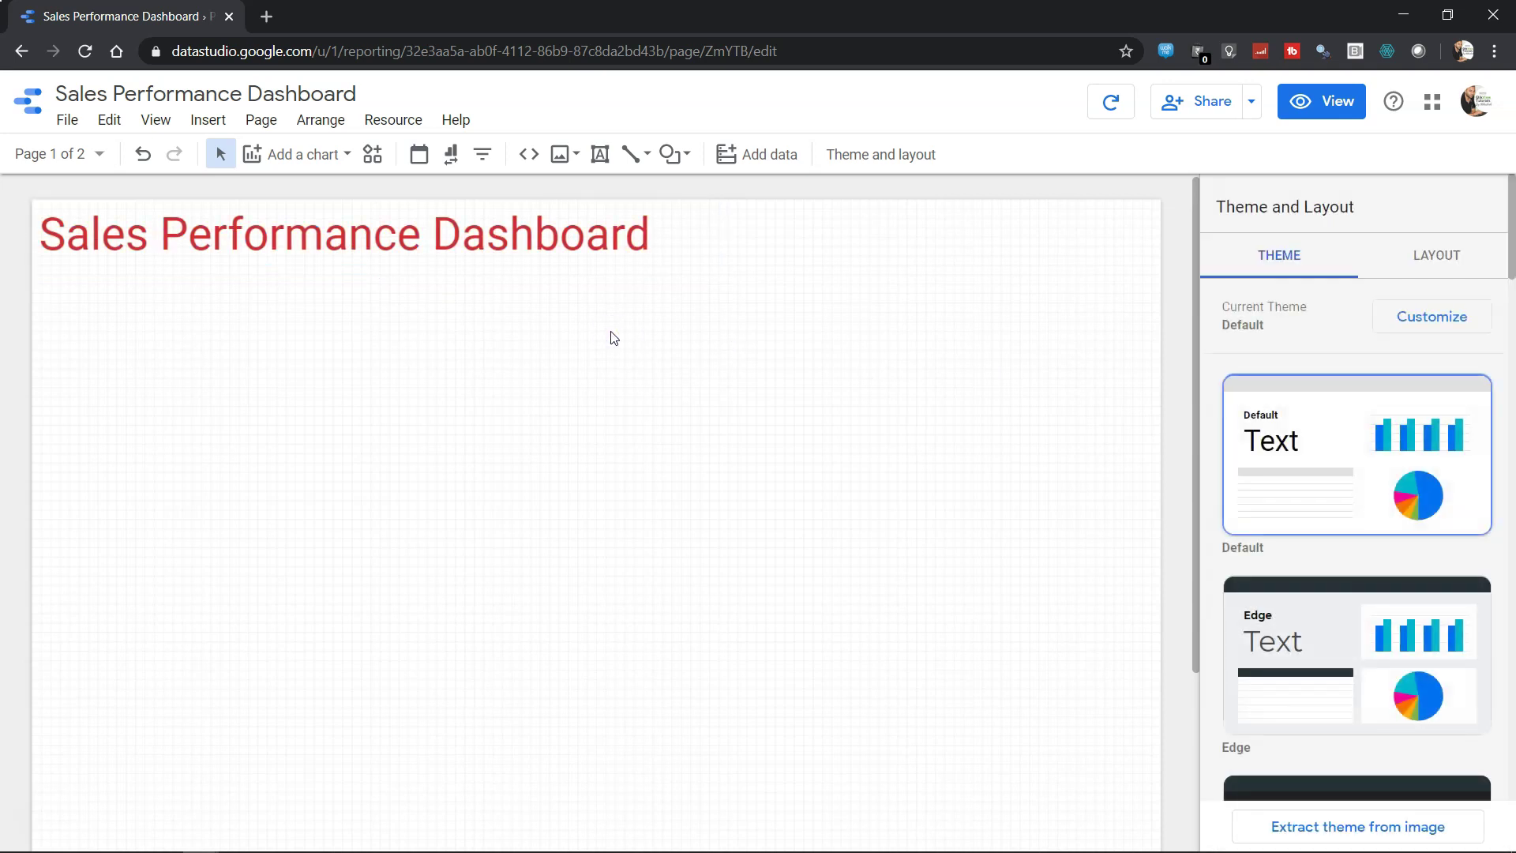
left_click(611, 255)
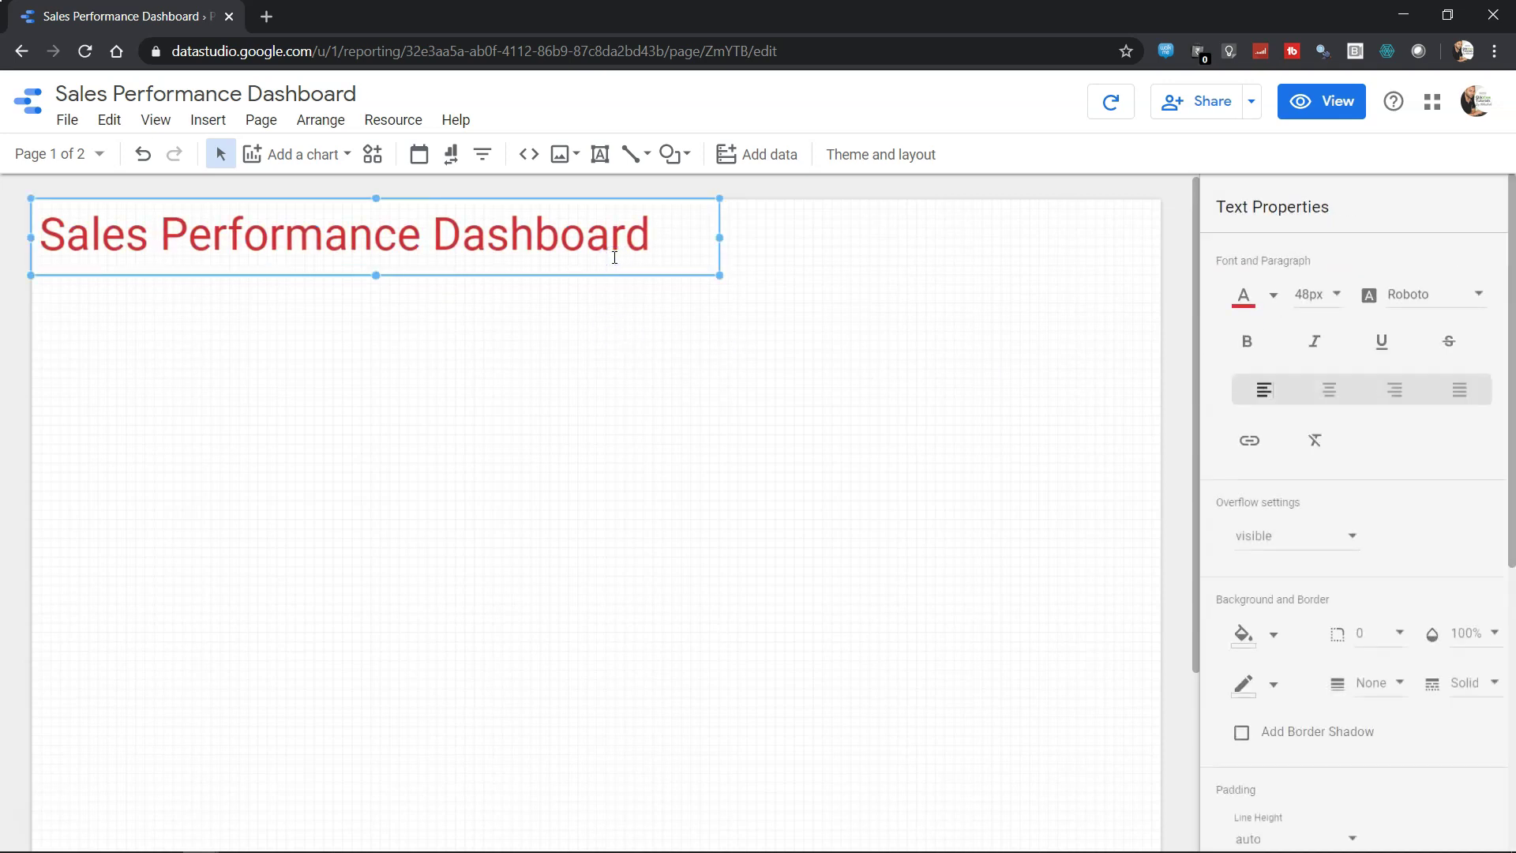
left_click(718, 235)
left_click(1447, 305)
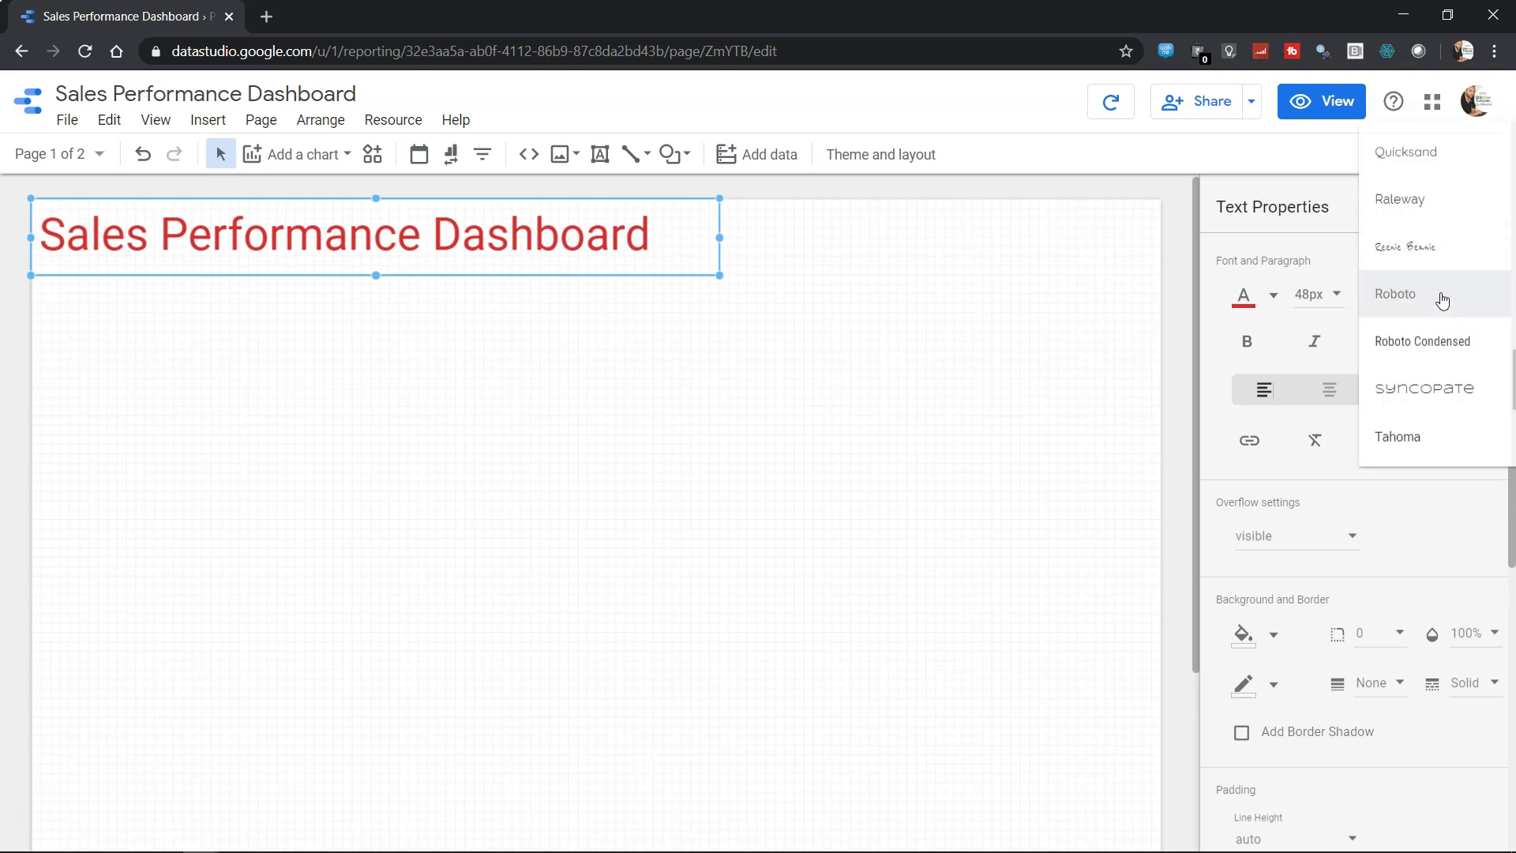
scroll(1443, 300, "down", 2)
scroll(1444, 300, "up", 3)
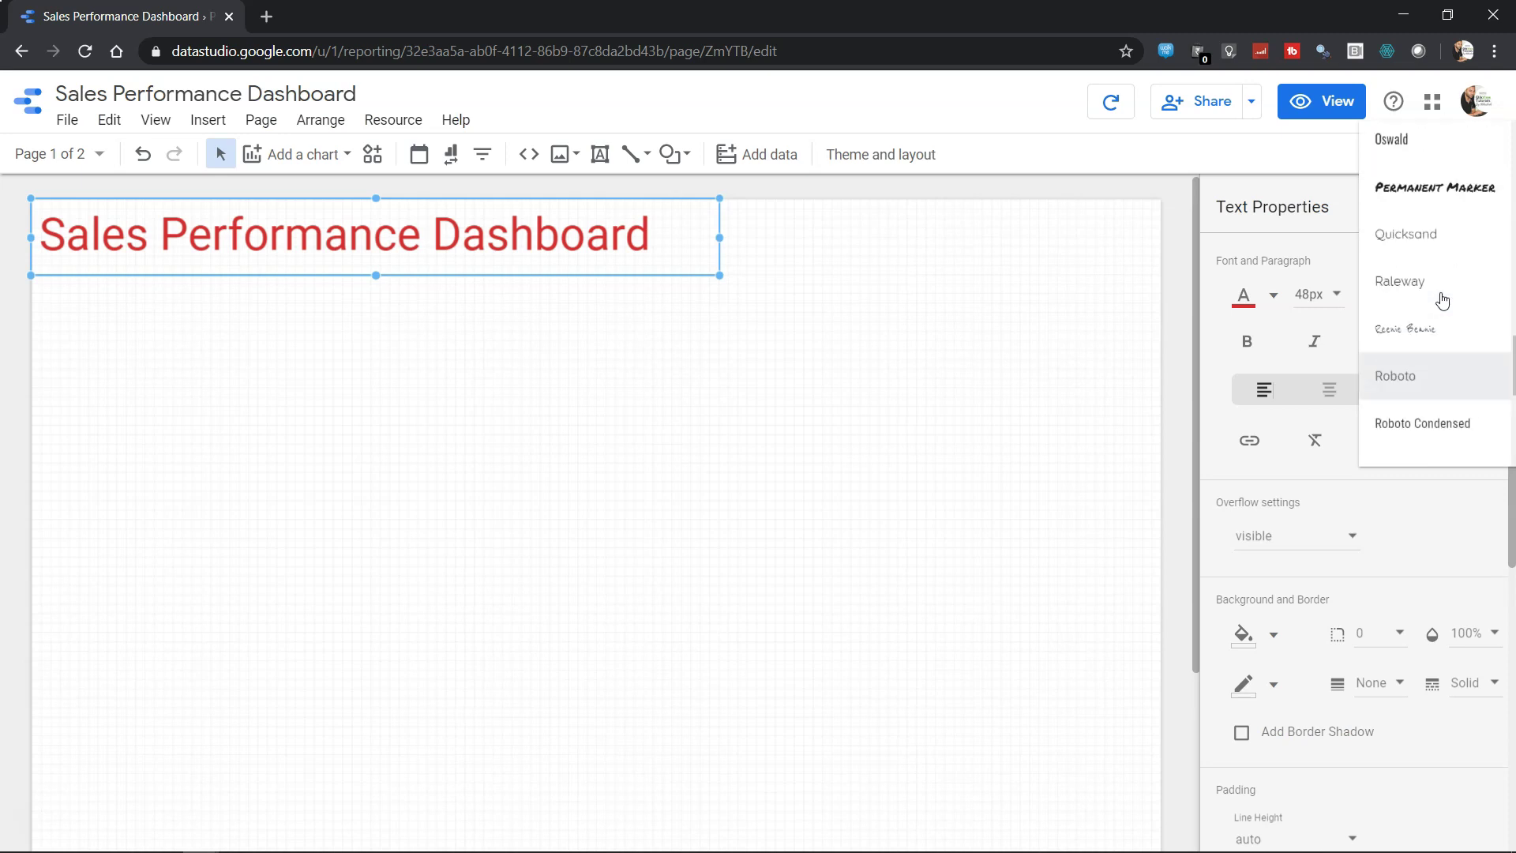
scroll(1444, 300, "up", 2)
scroll(1443, 300, "up", 3)
scroll(1444, 301, "up", 2)
scroll(1443, 301, "up", 1)
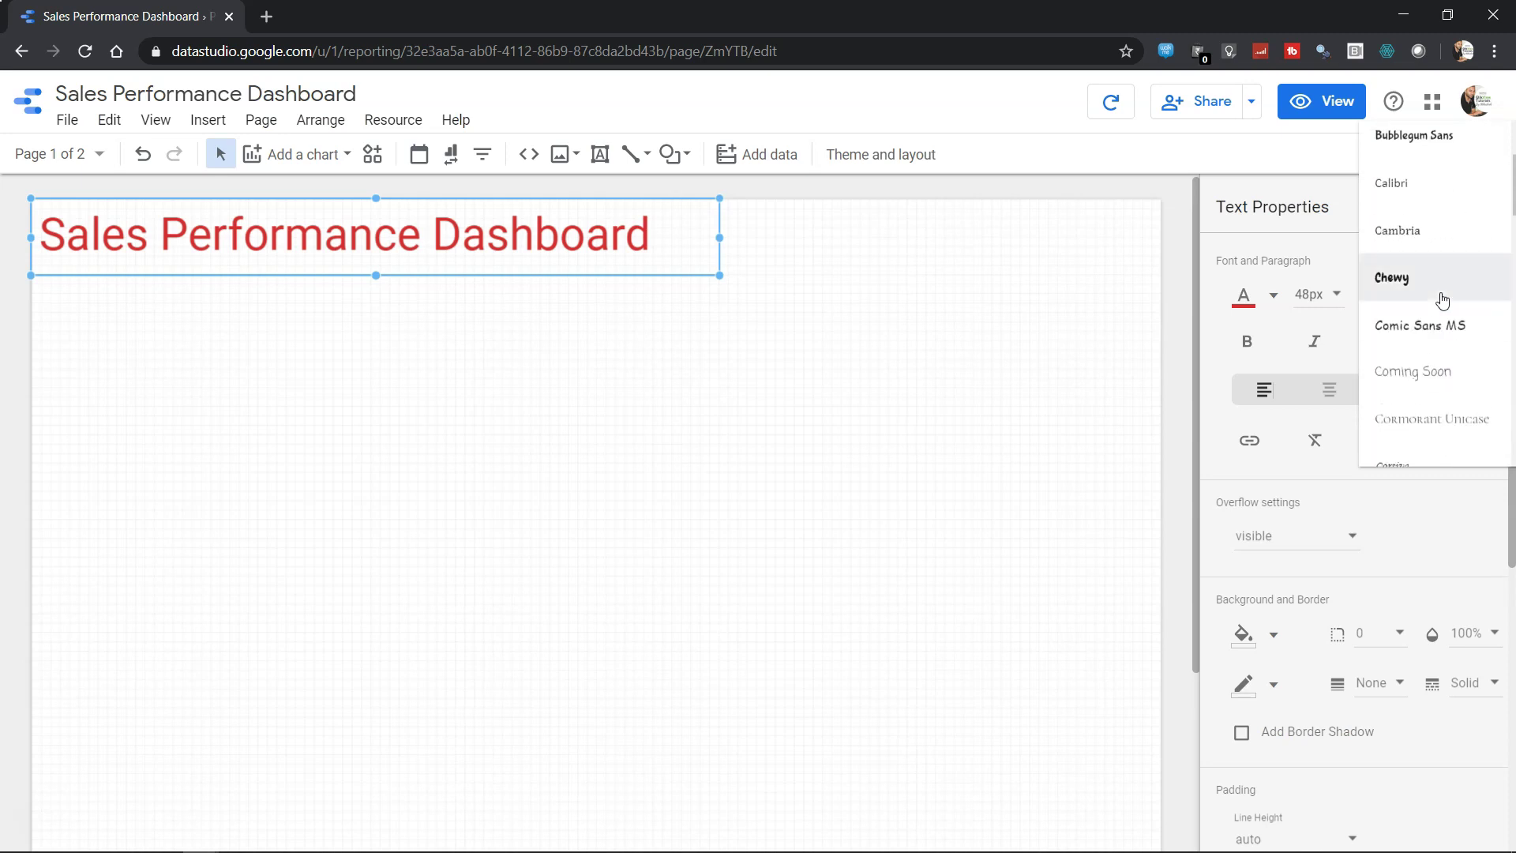
key("Escape")
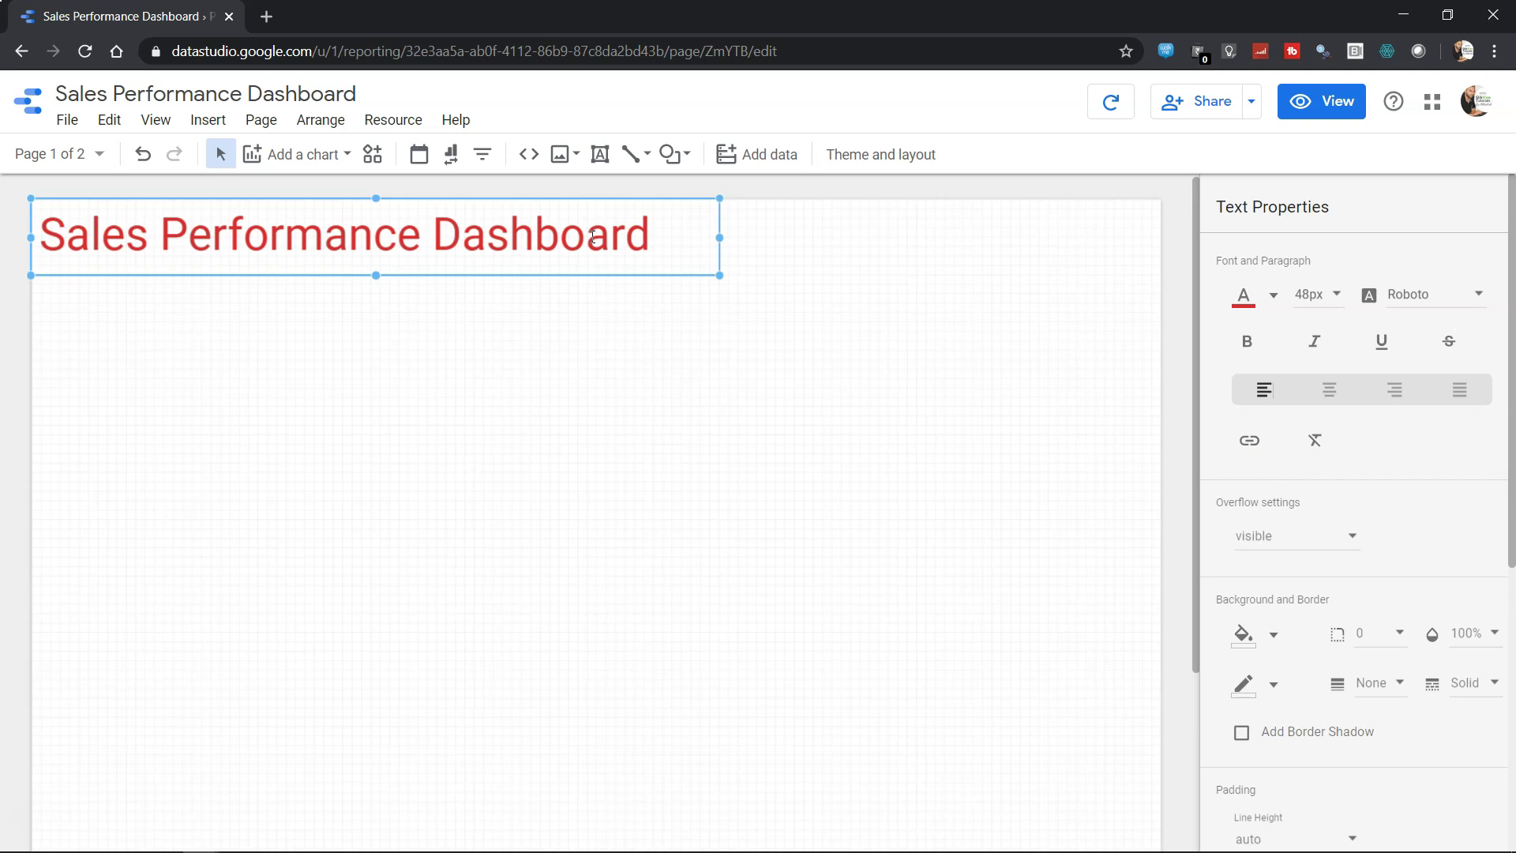
left_click_drag(592, 237, 624, 240)
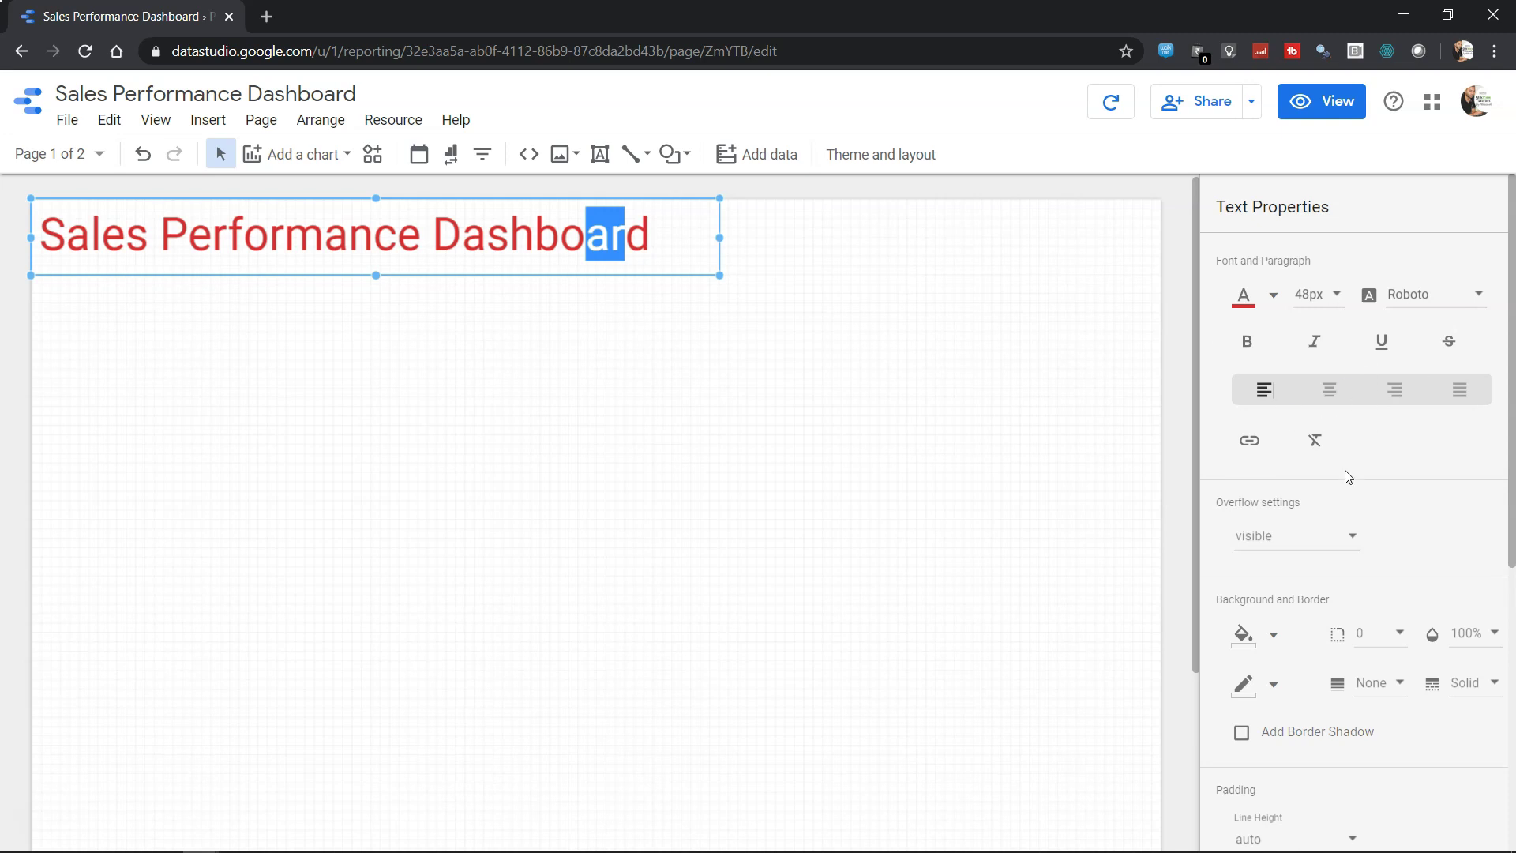
scroll(1345, 479, "down", 3)
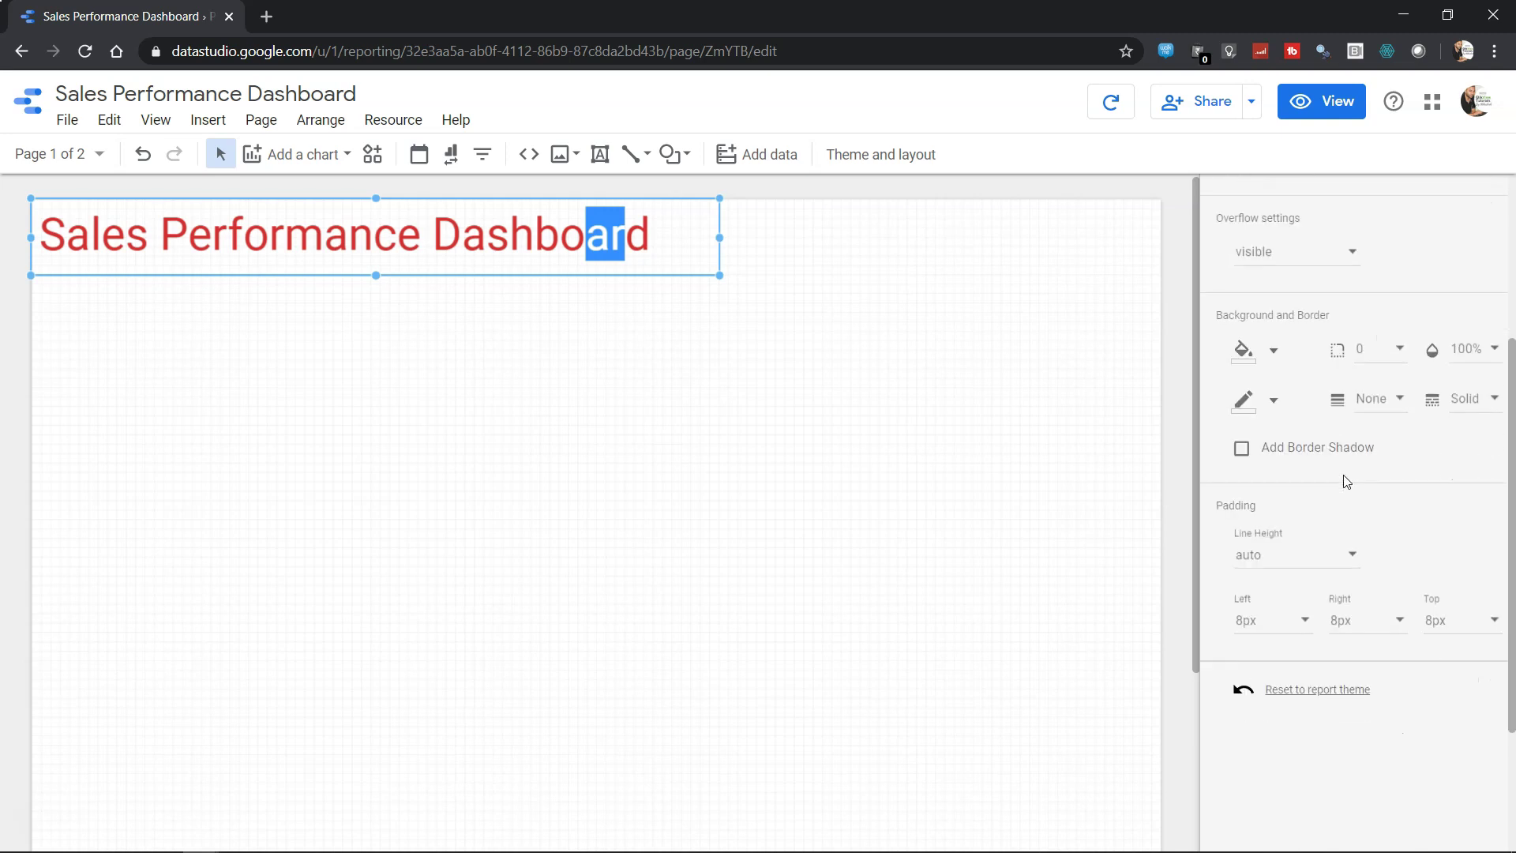
scroll(1346, 480, "down", 1)
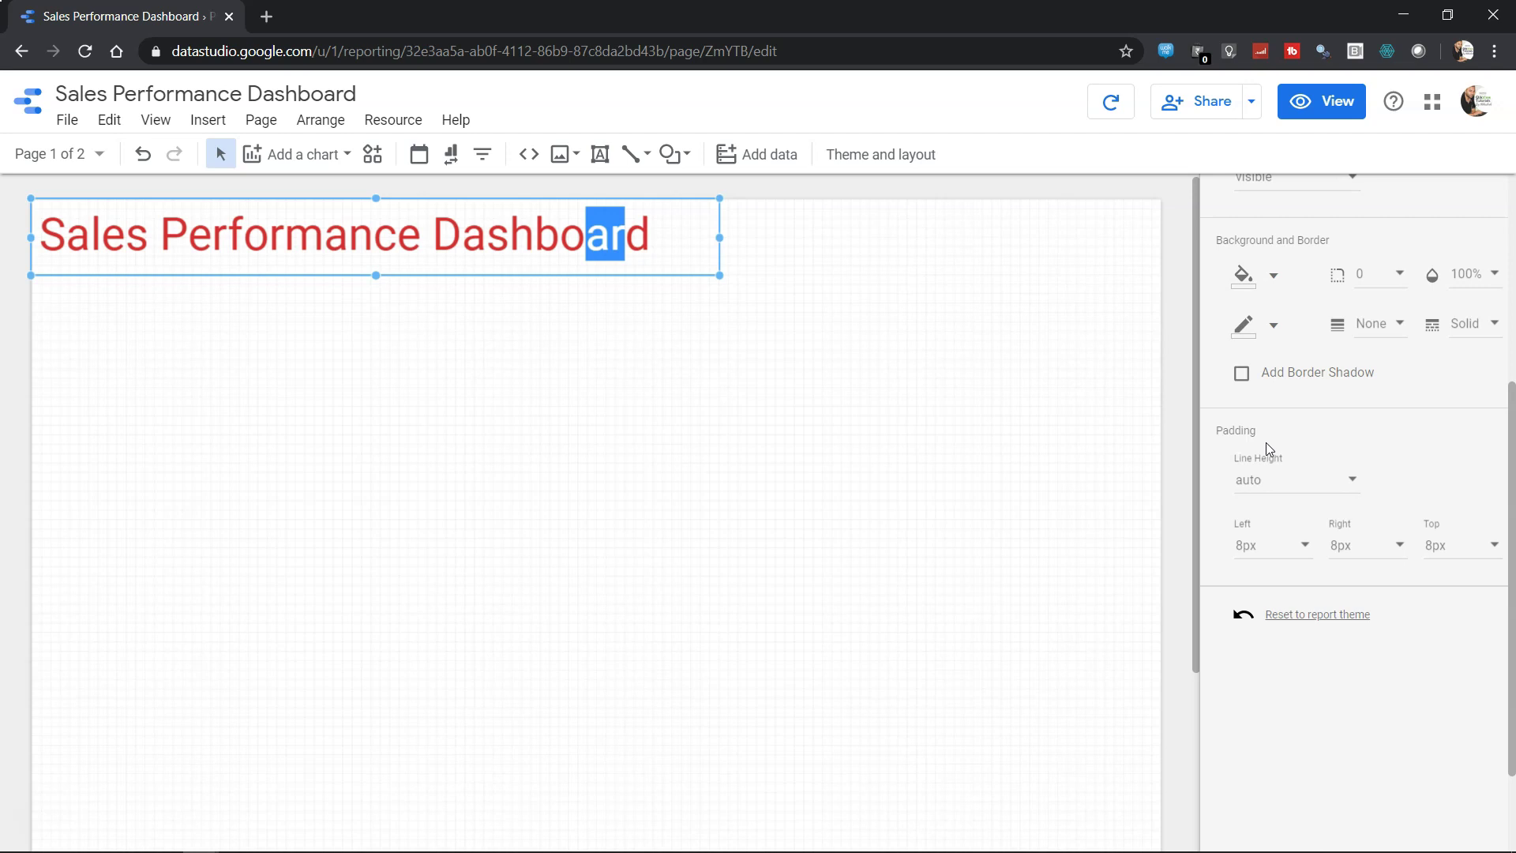
scroll(1266, 442, "up", 1)
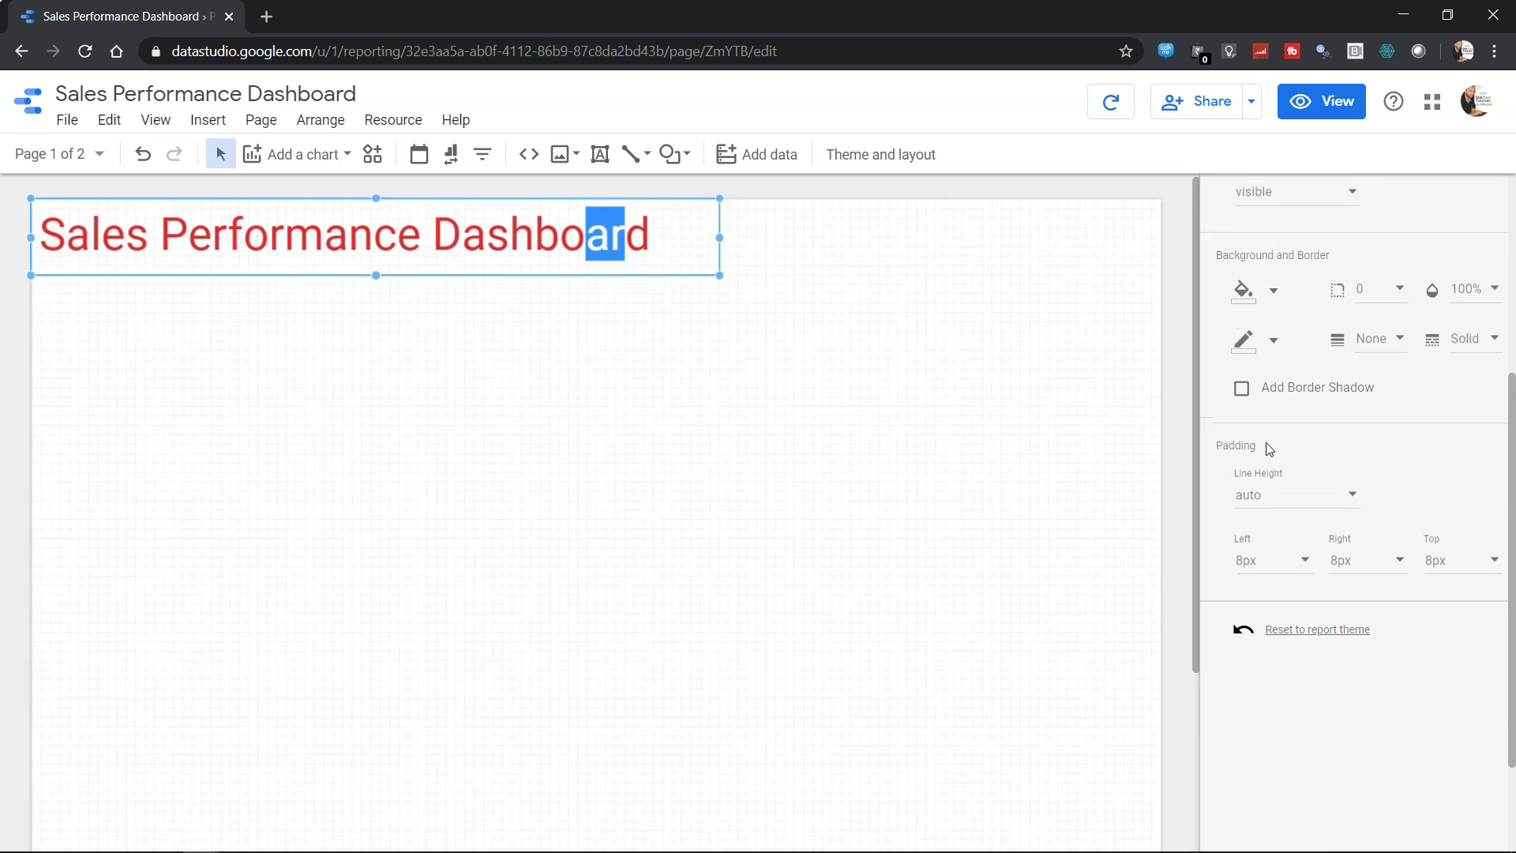
scroll(1267, 442, "up", 1)
scroll(1267, 443, "up", 2)
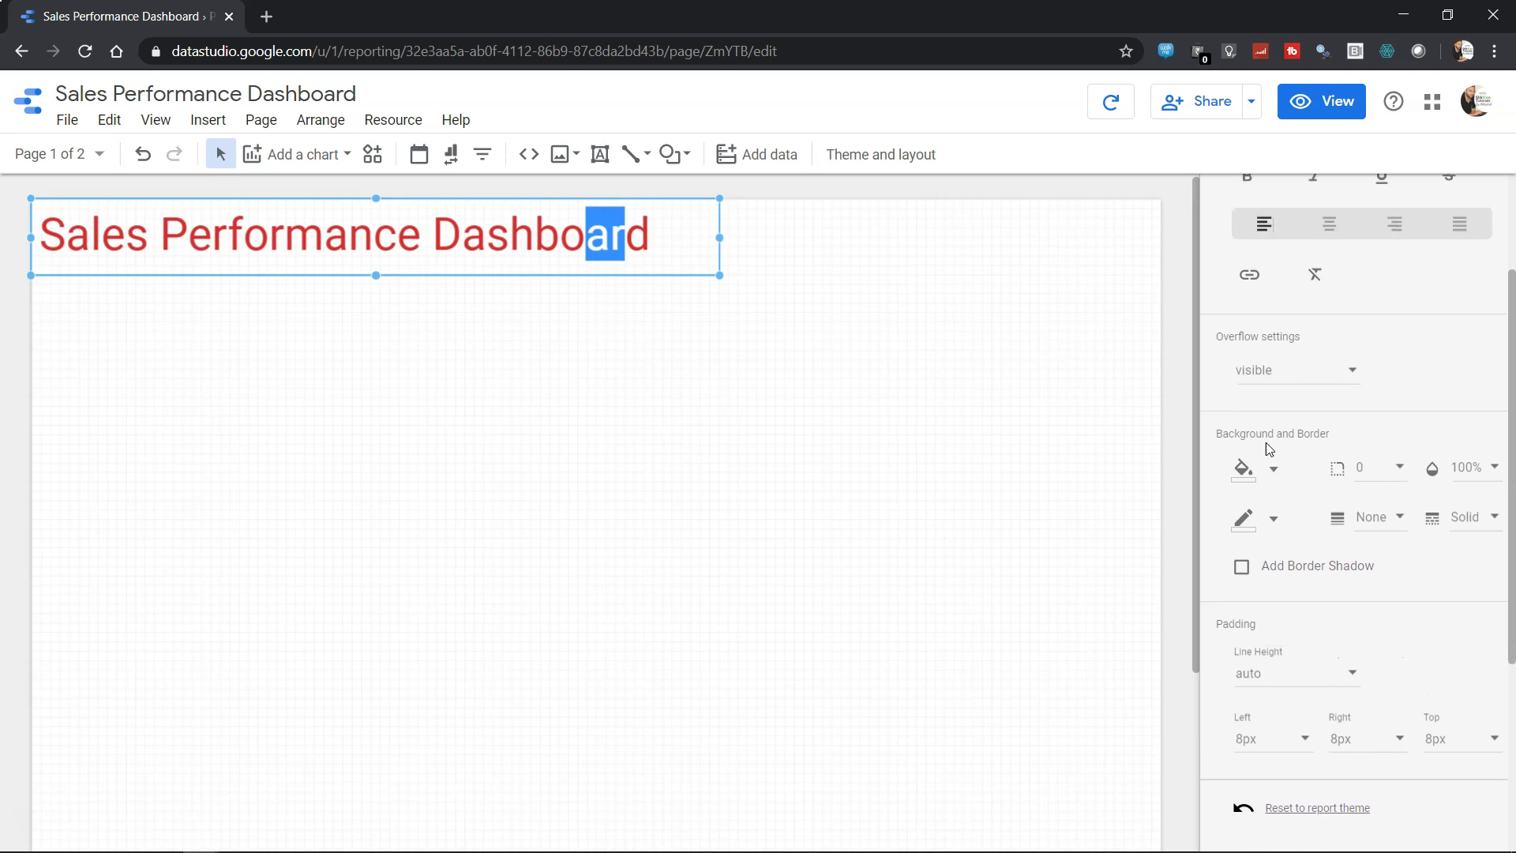
scroll(1267, 442, "up", 1)
scroll(1266, 448, "up", 1)
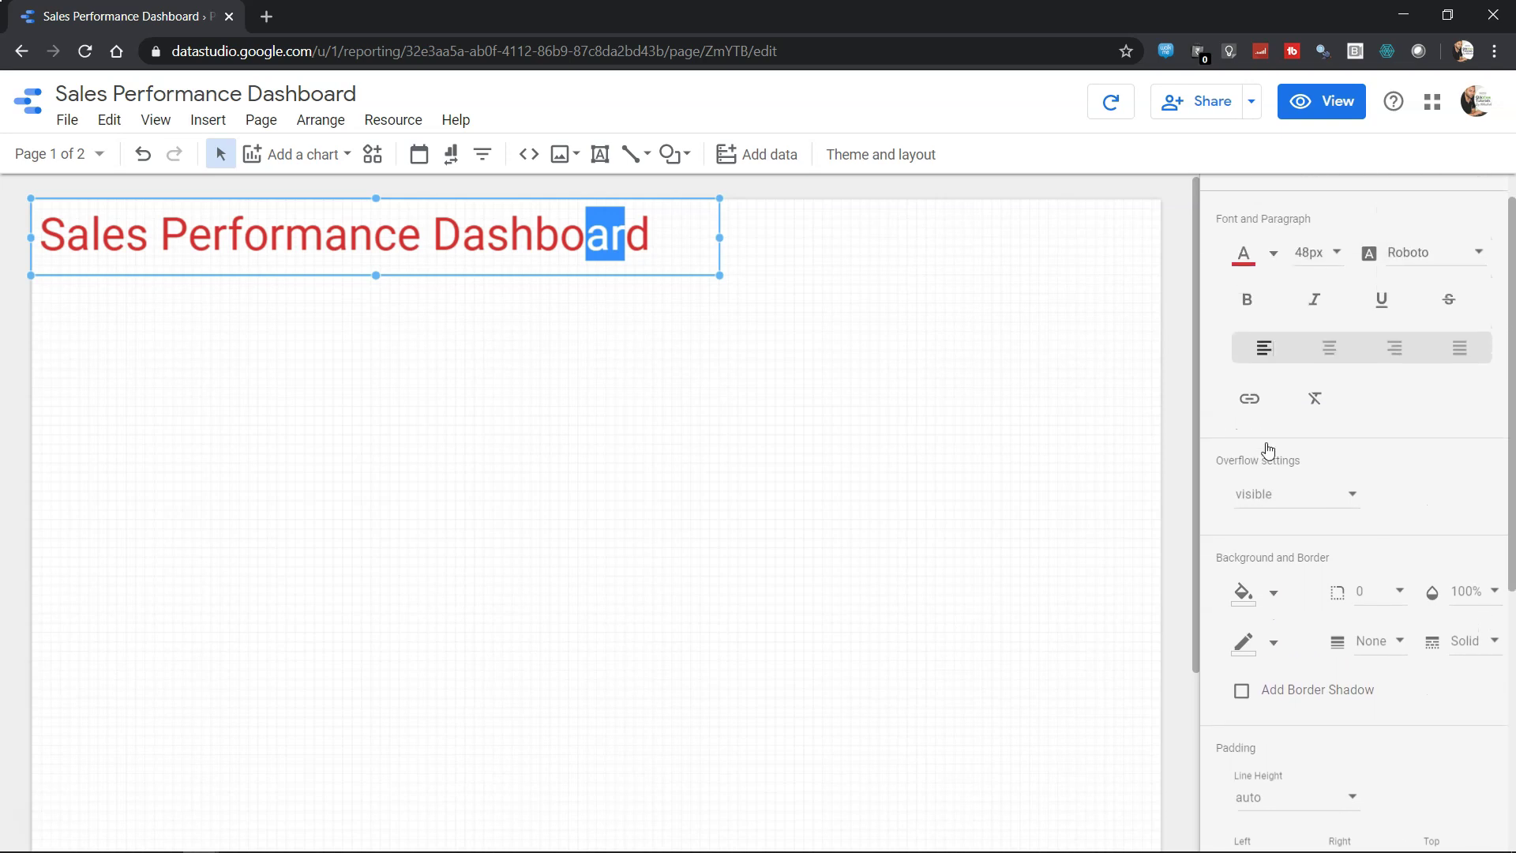
scroll(1267, 449, "up", 1)
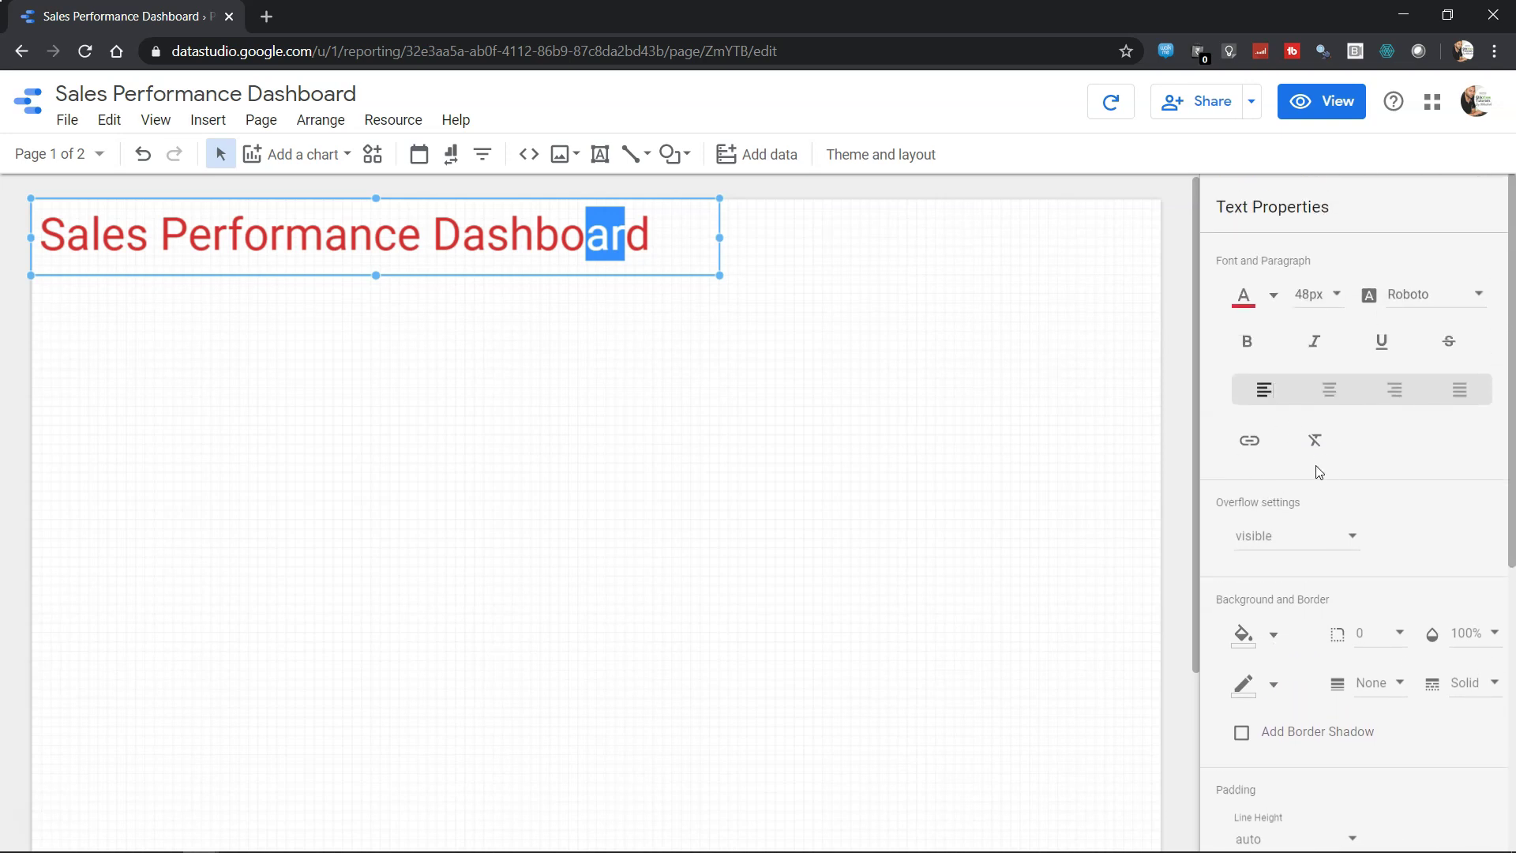
left_click(806, 415)
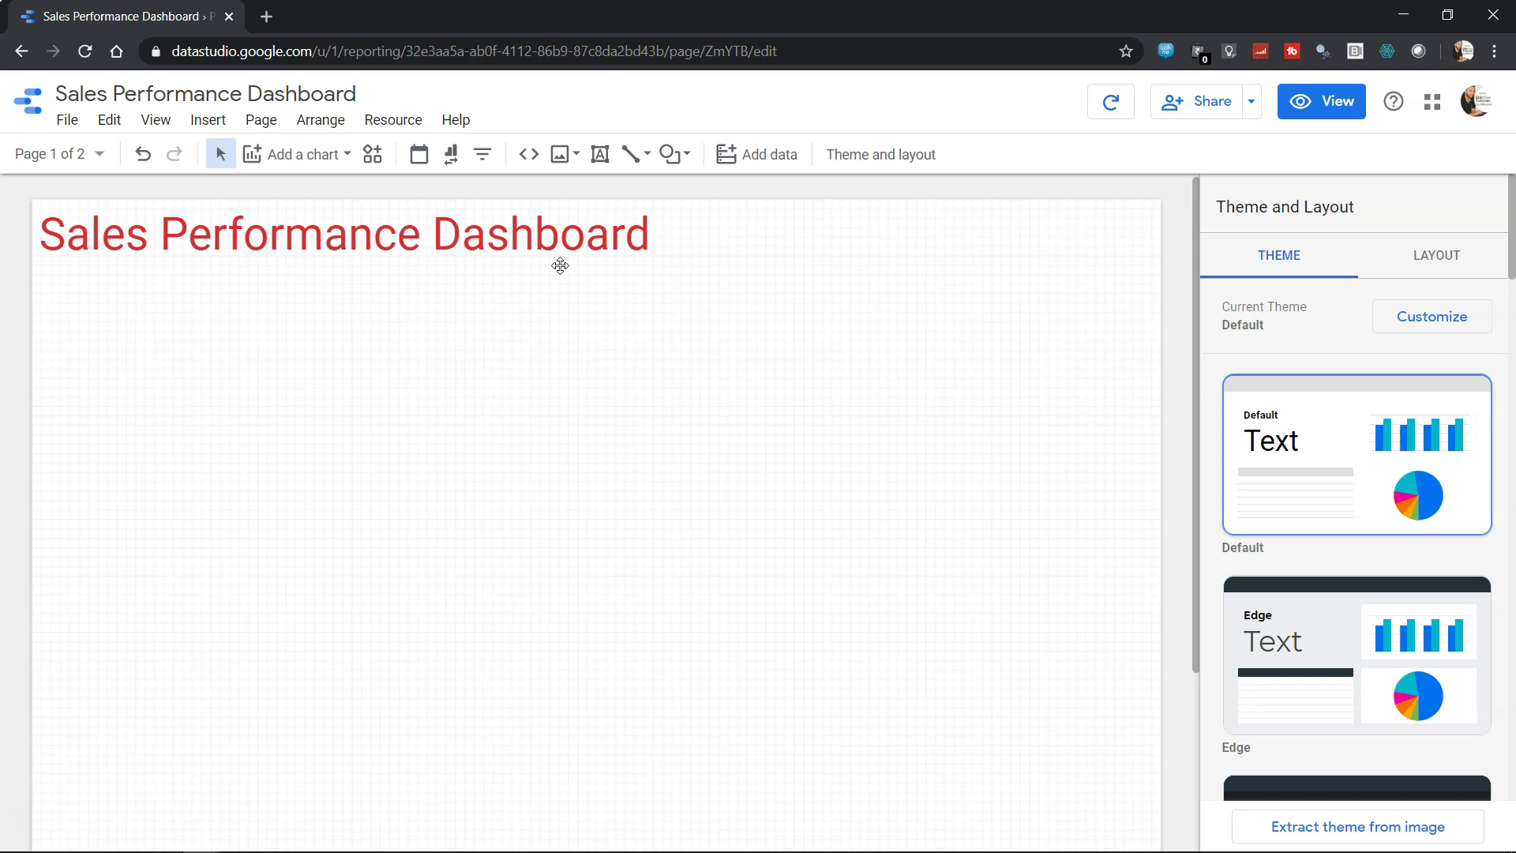
- Upload the ghost icon image icon.PNG from the computer onto the page
left_click(560, 266)
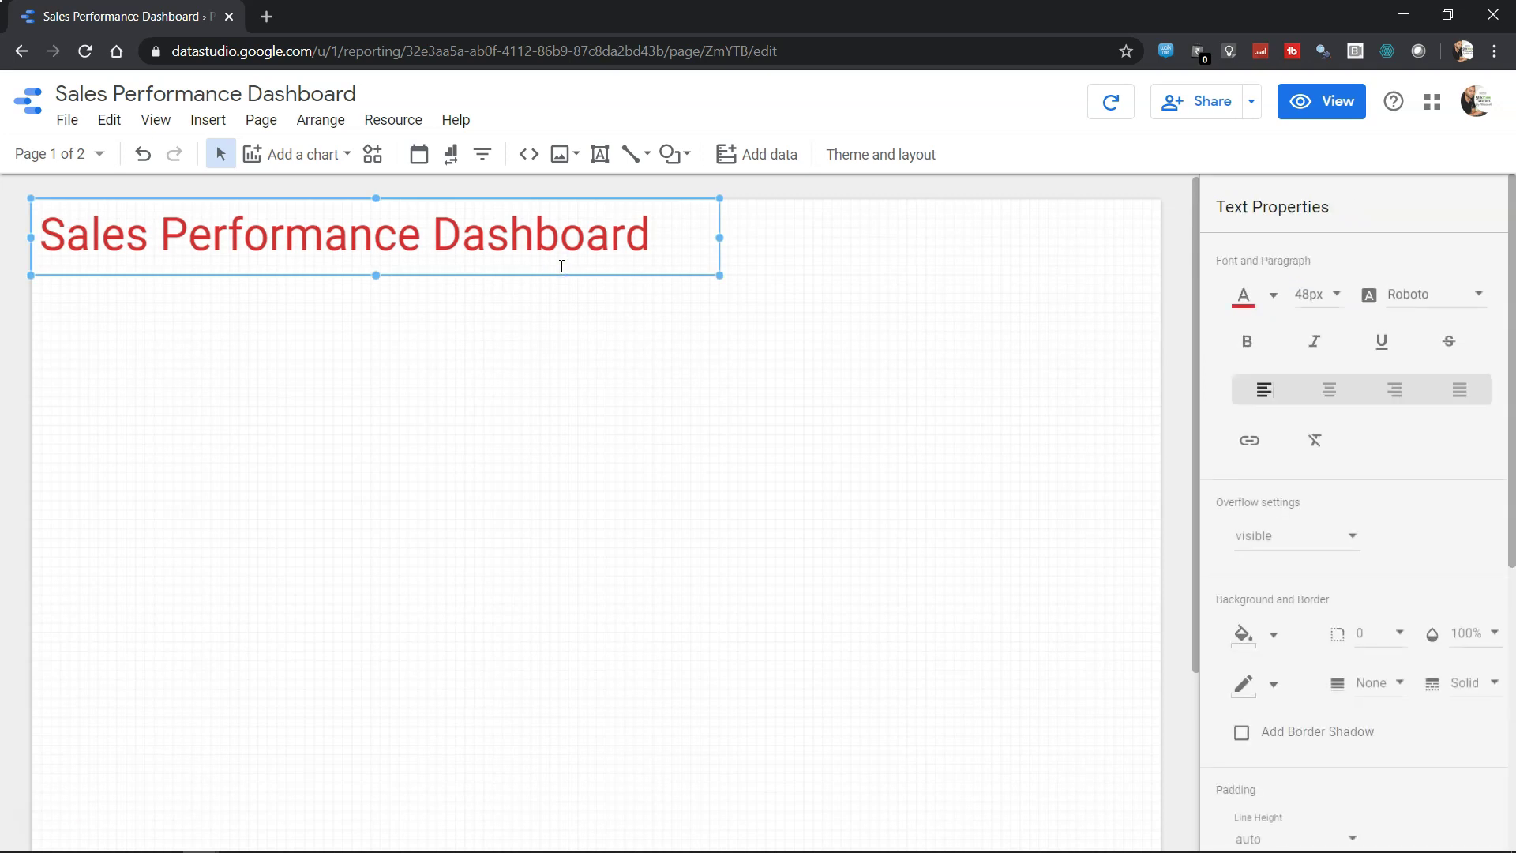
left_click(589, 332)
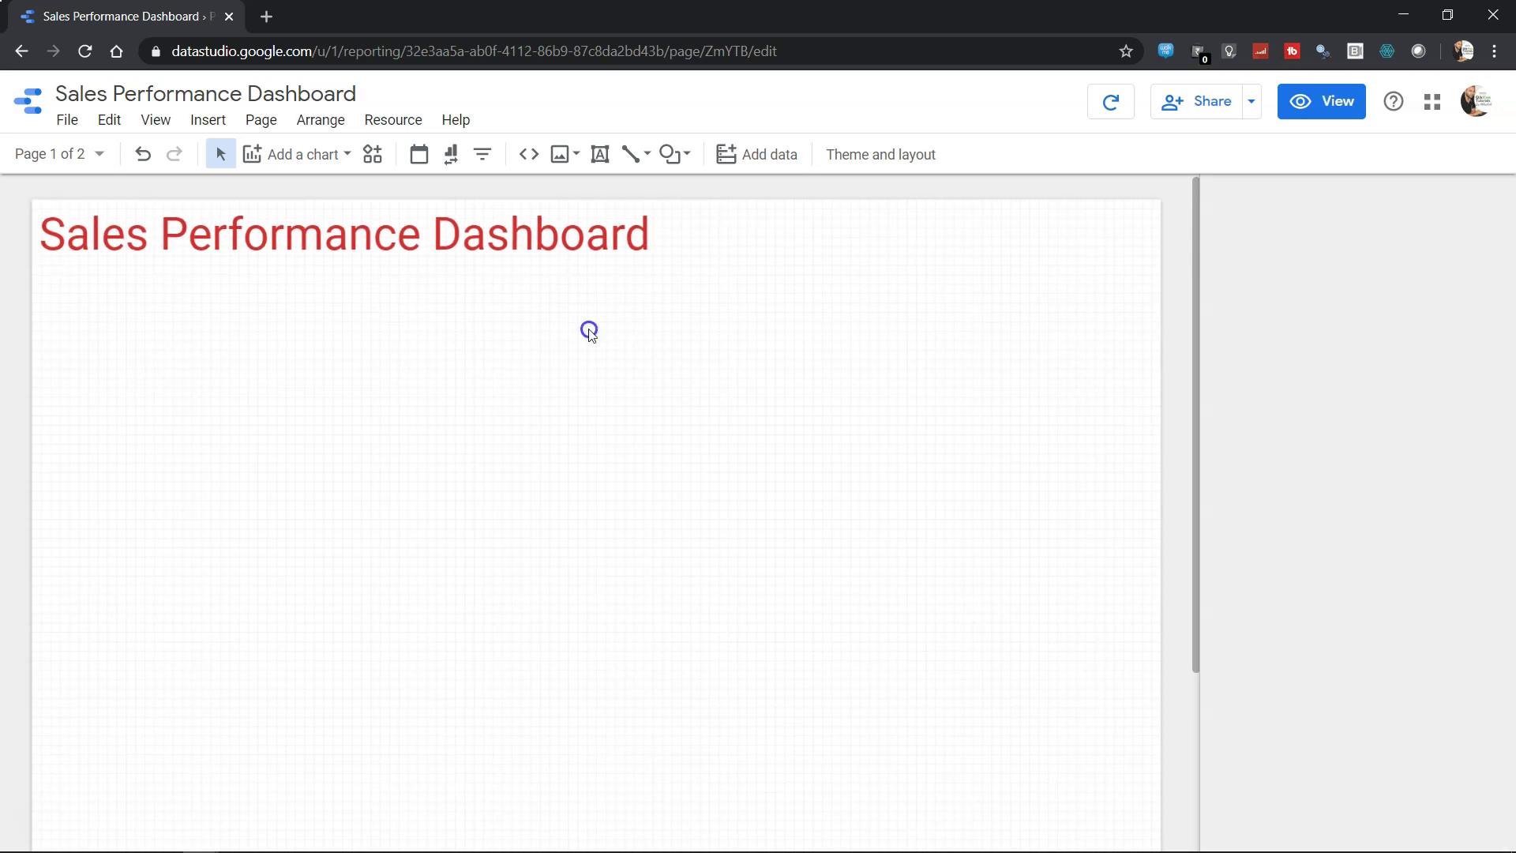
left_click(562, 159)
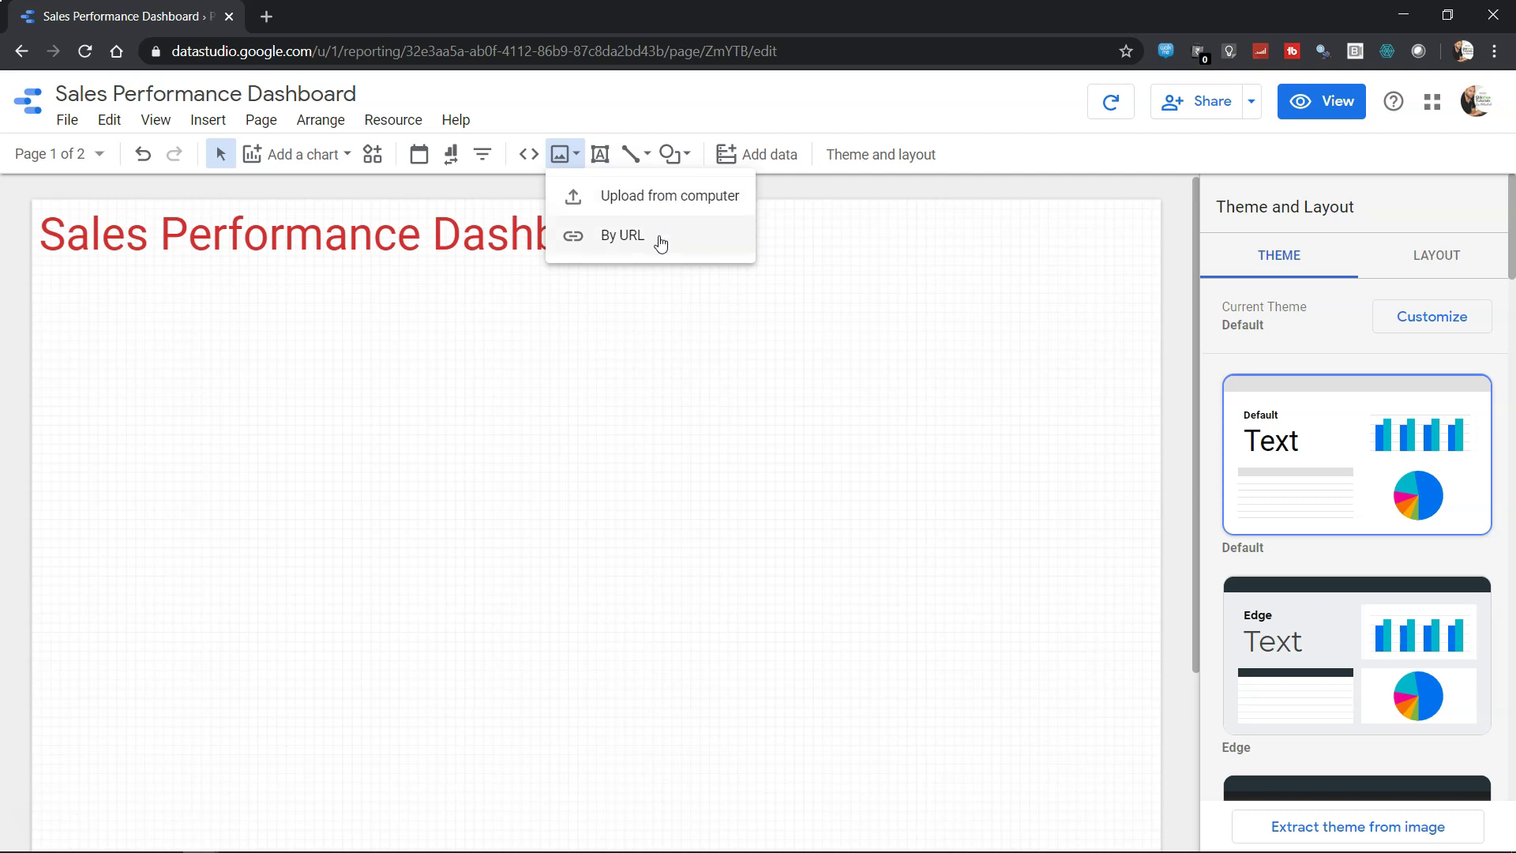
left_click(695, 199)
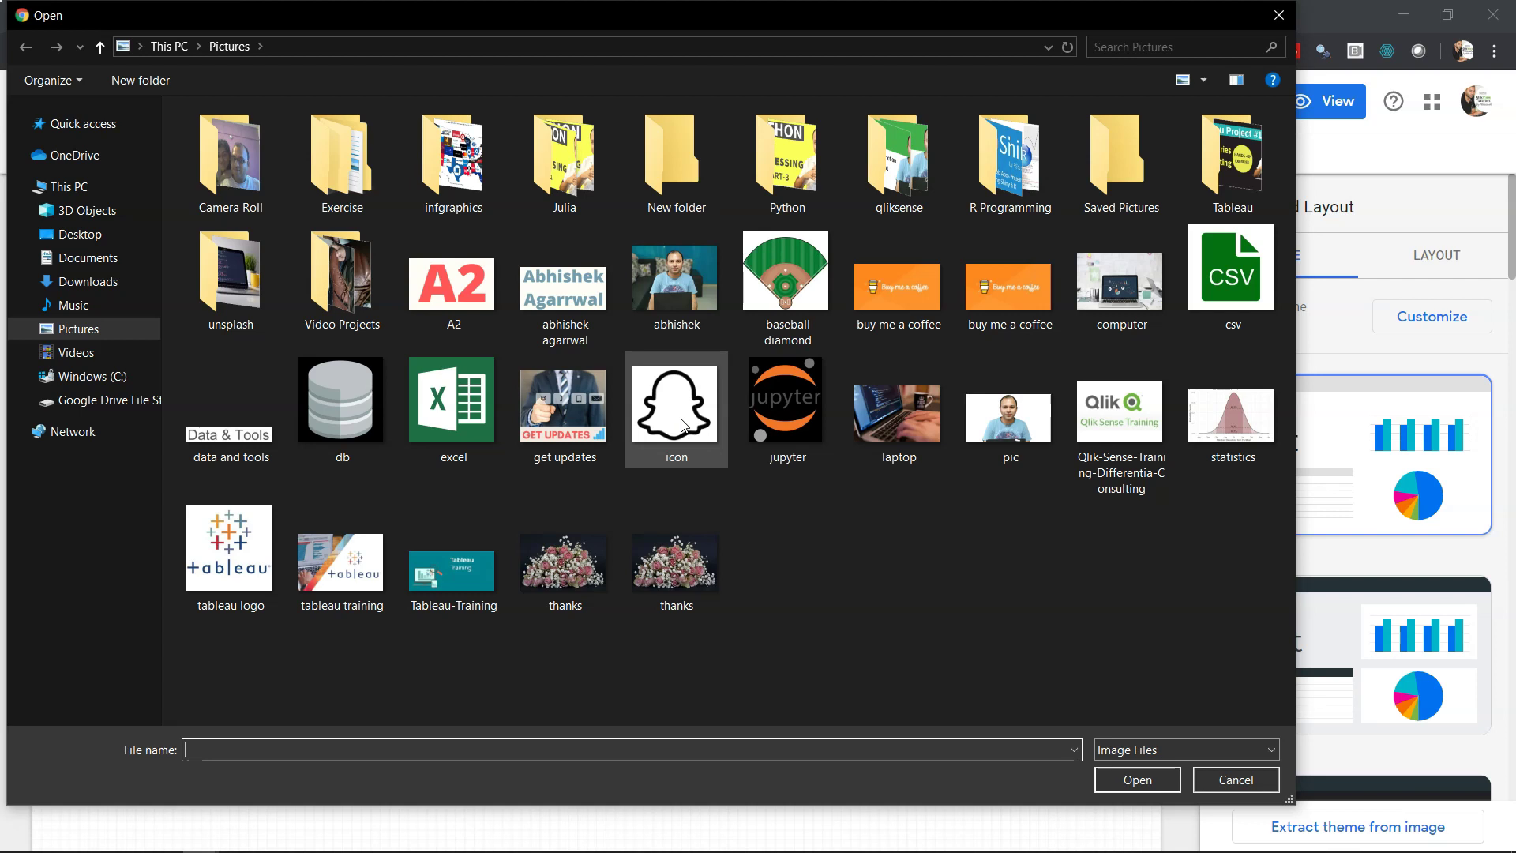
double_click(684, 440)
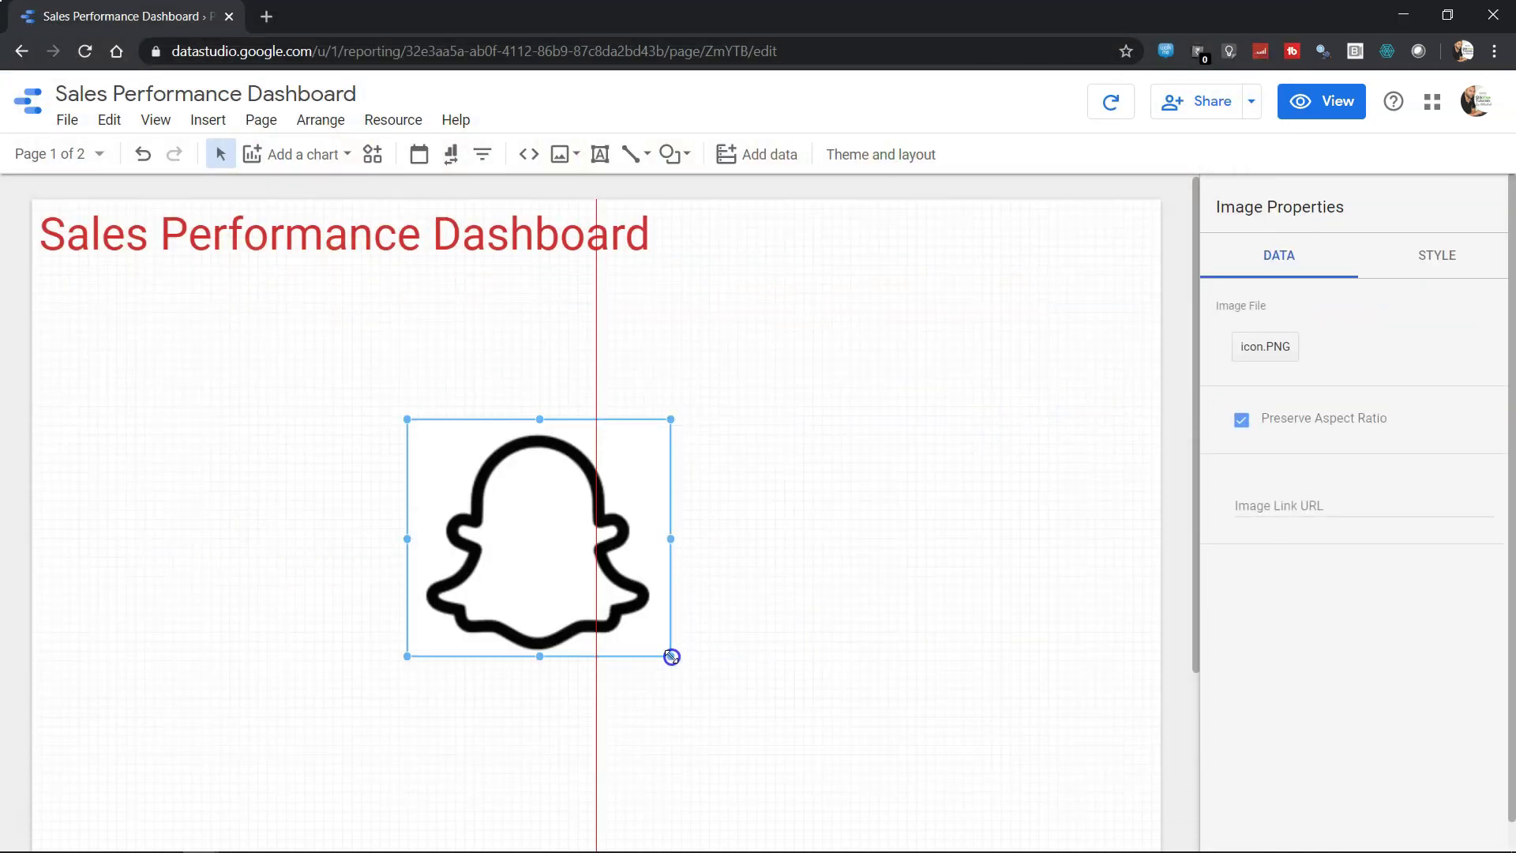
- Resize the ghost icon to a small square and position it right of the title
mouse_move(671, 656)
left_mouse_down()
mouse_move(493, 491)
mouse_move(729, 234)
left_mouse_up()
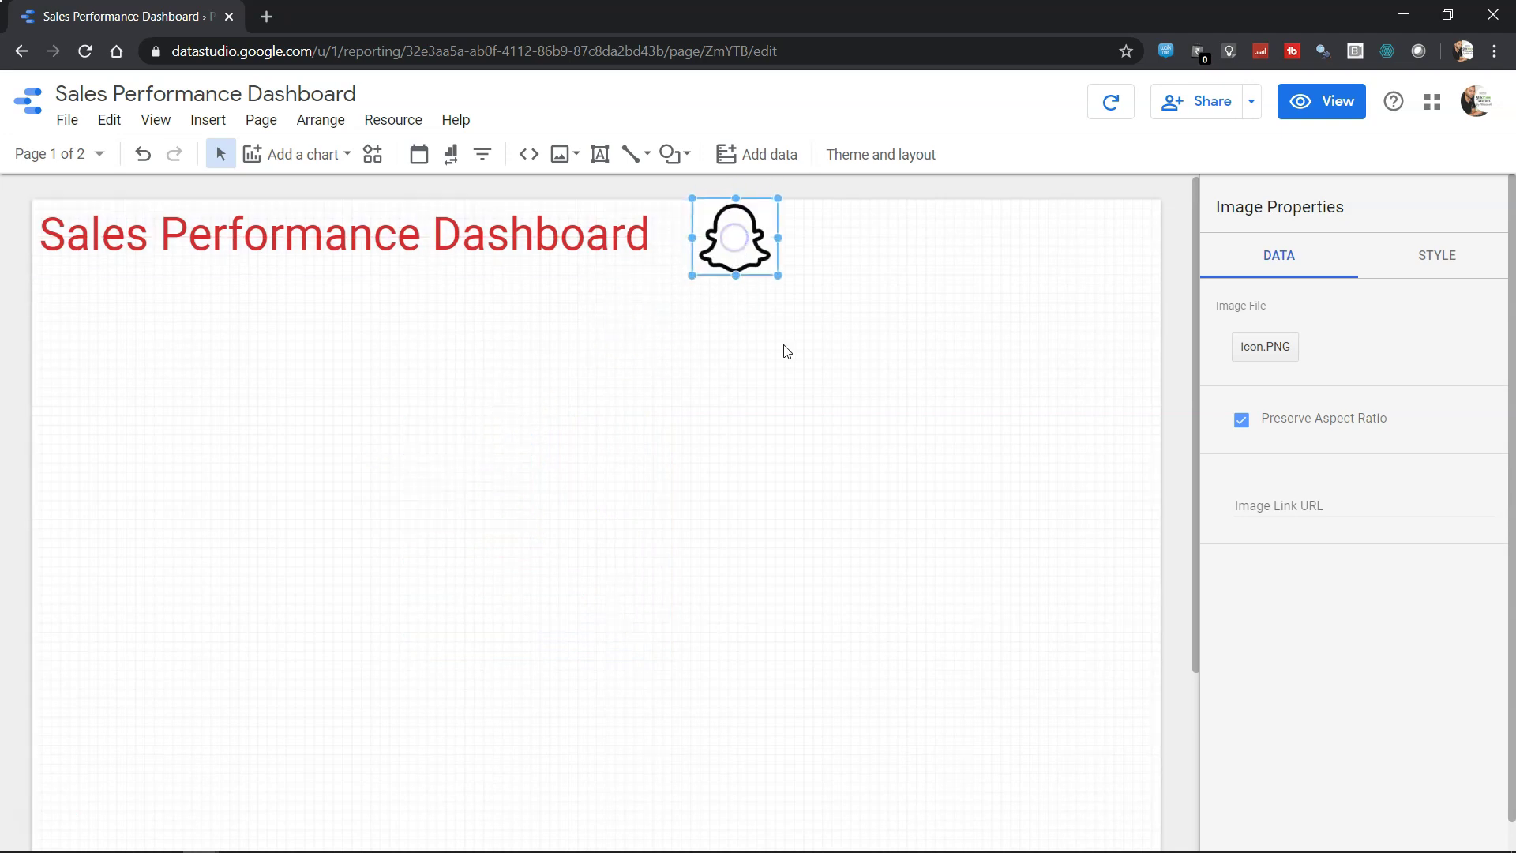
left_click(788, 348)
left_click(730, 250)
left_click_drag(692, 278, 712, 265)
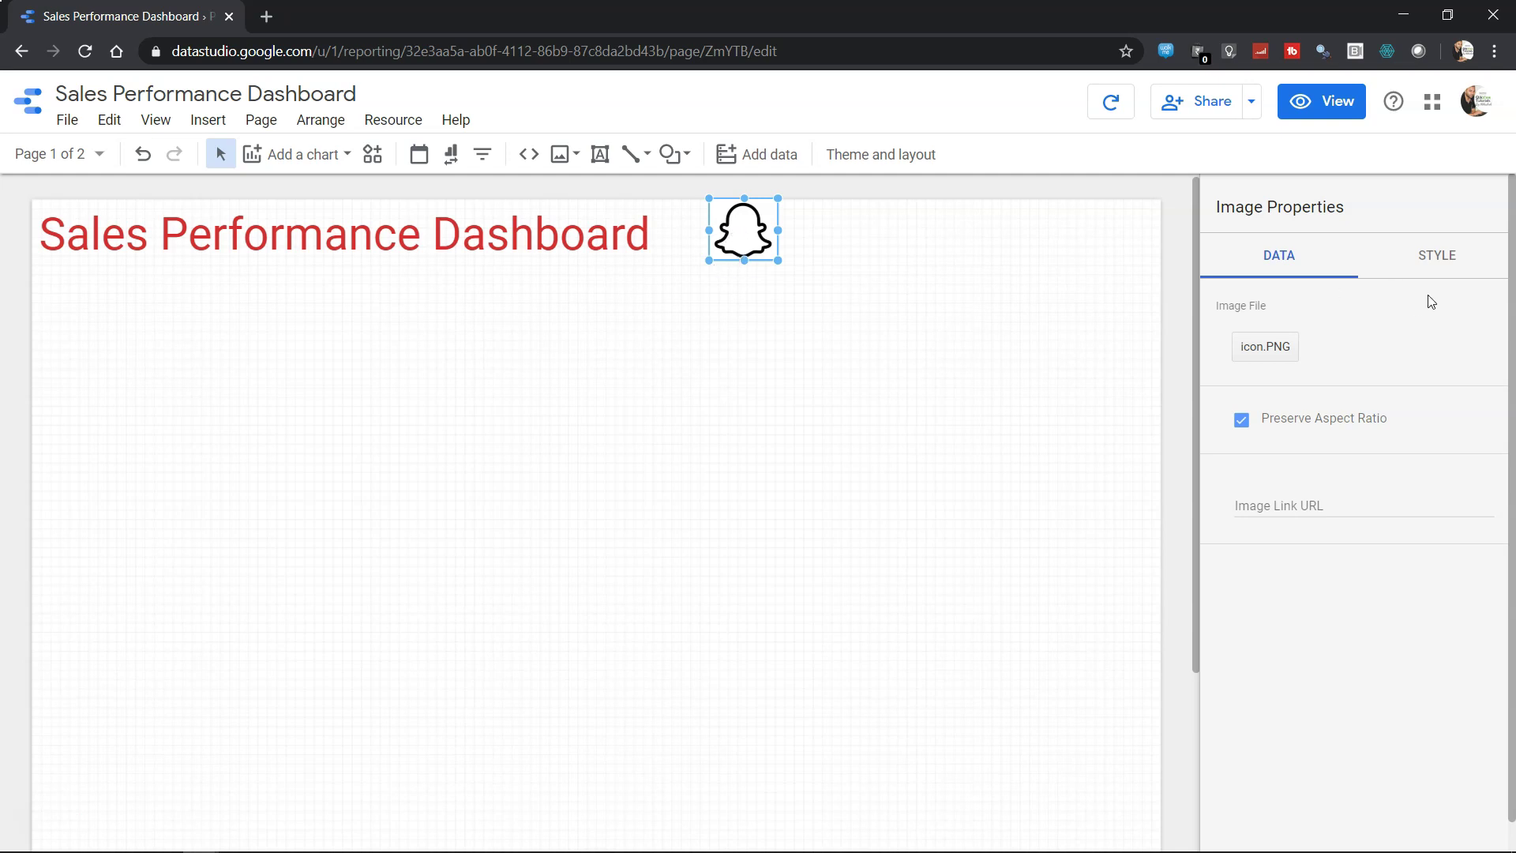
left_click(1434, 263)
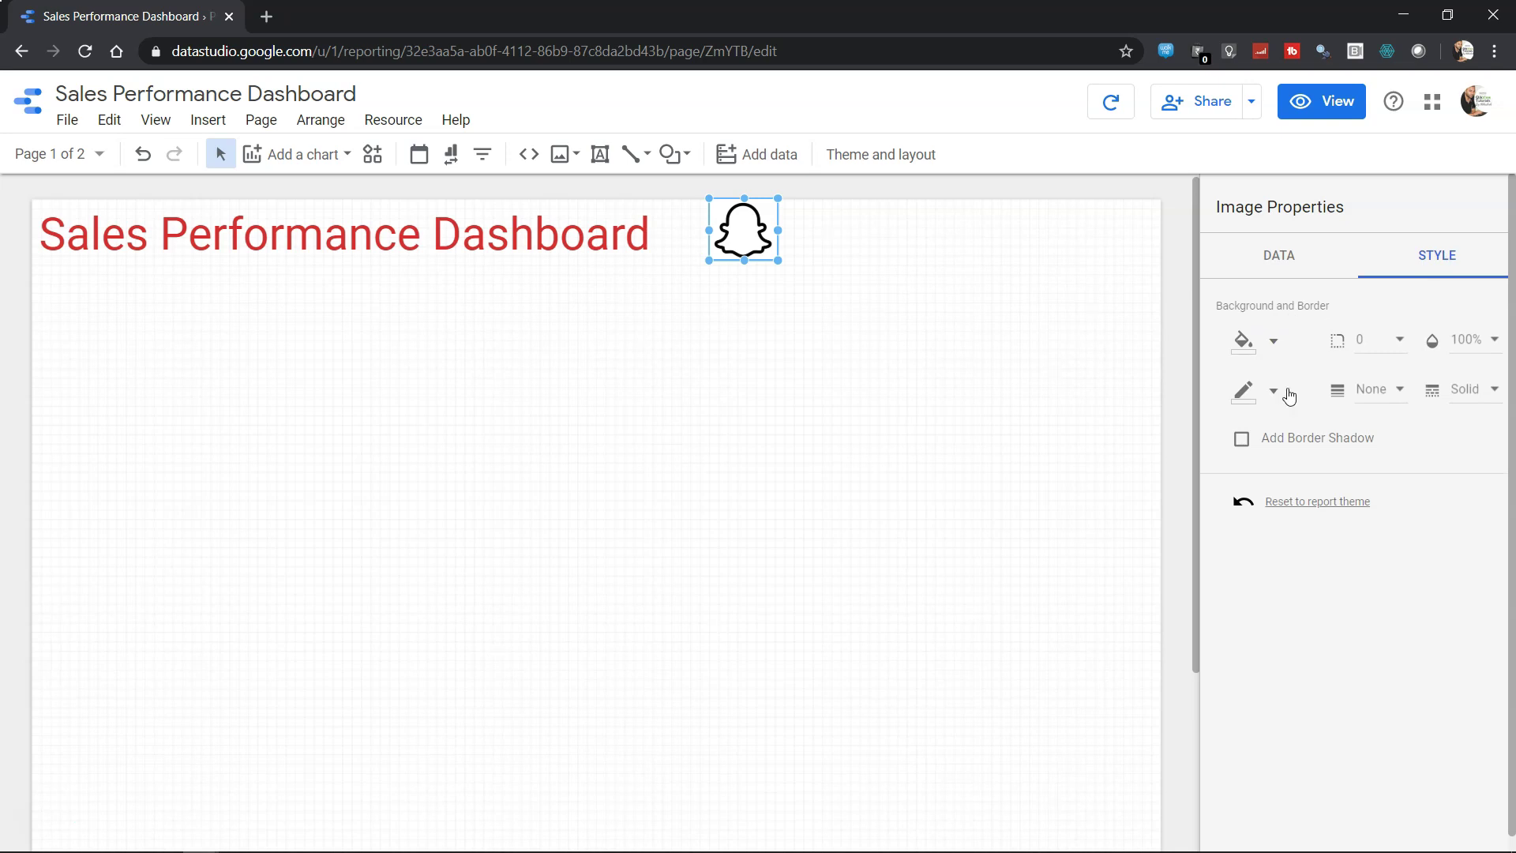
left_click(1296, 443)
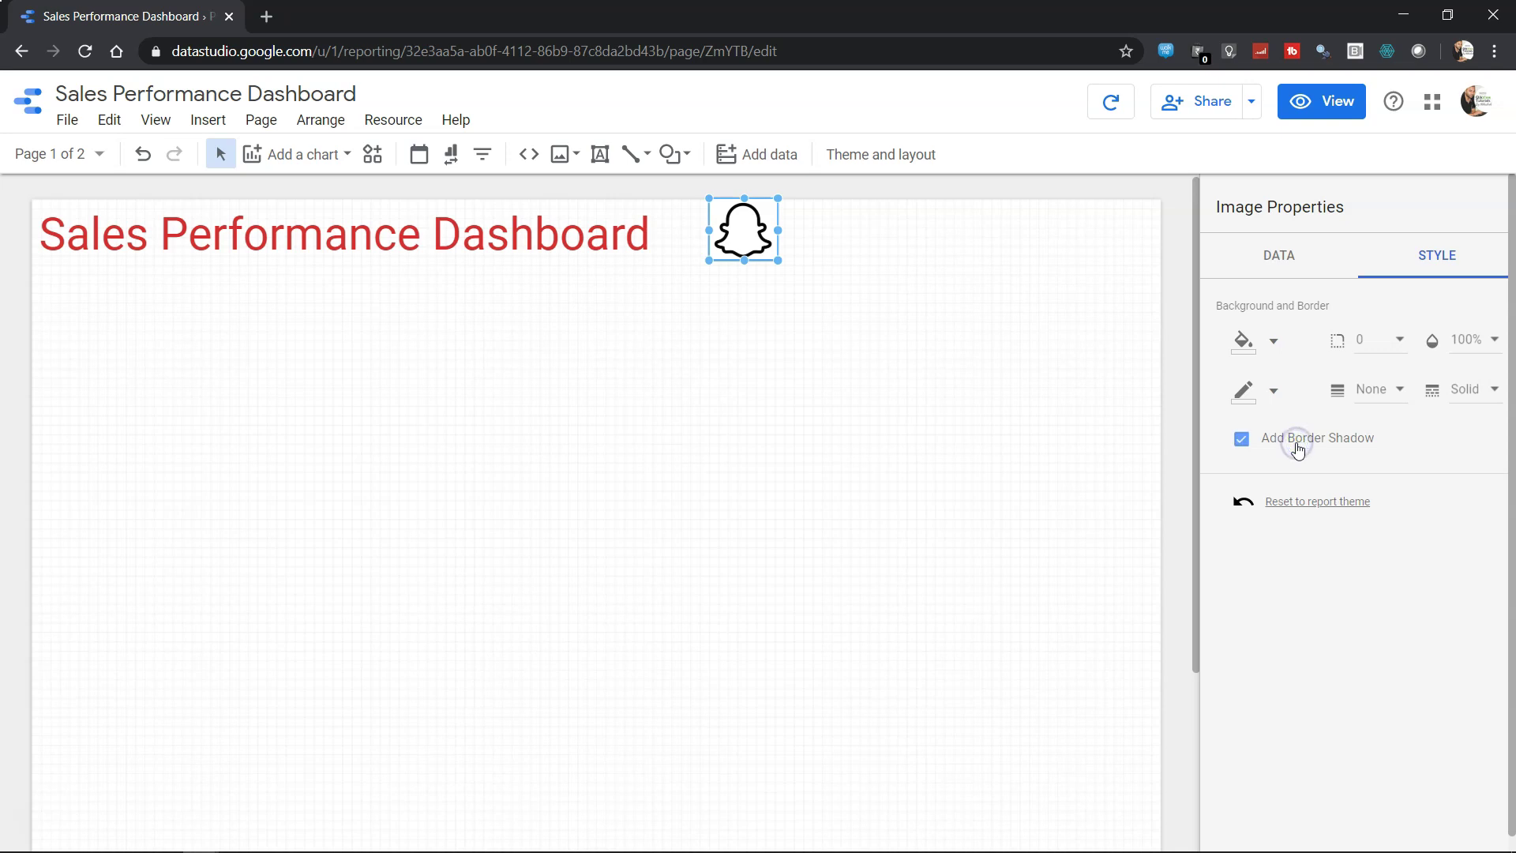
left_click(960, 458)
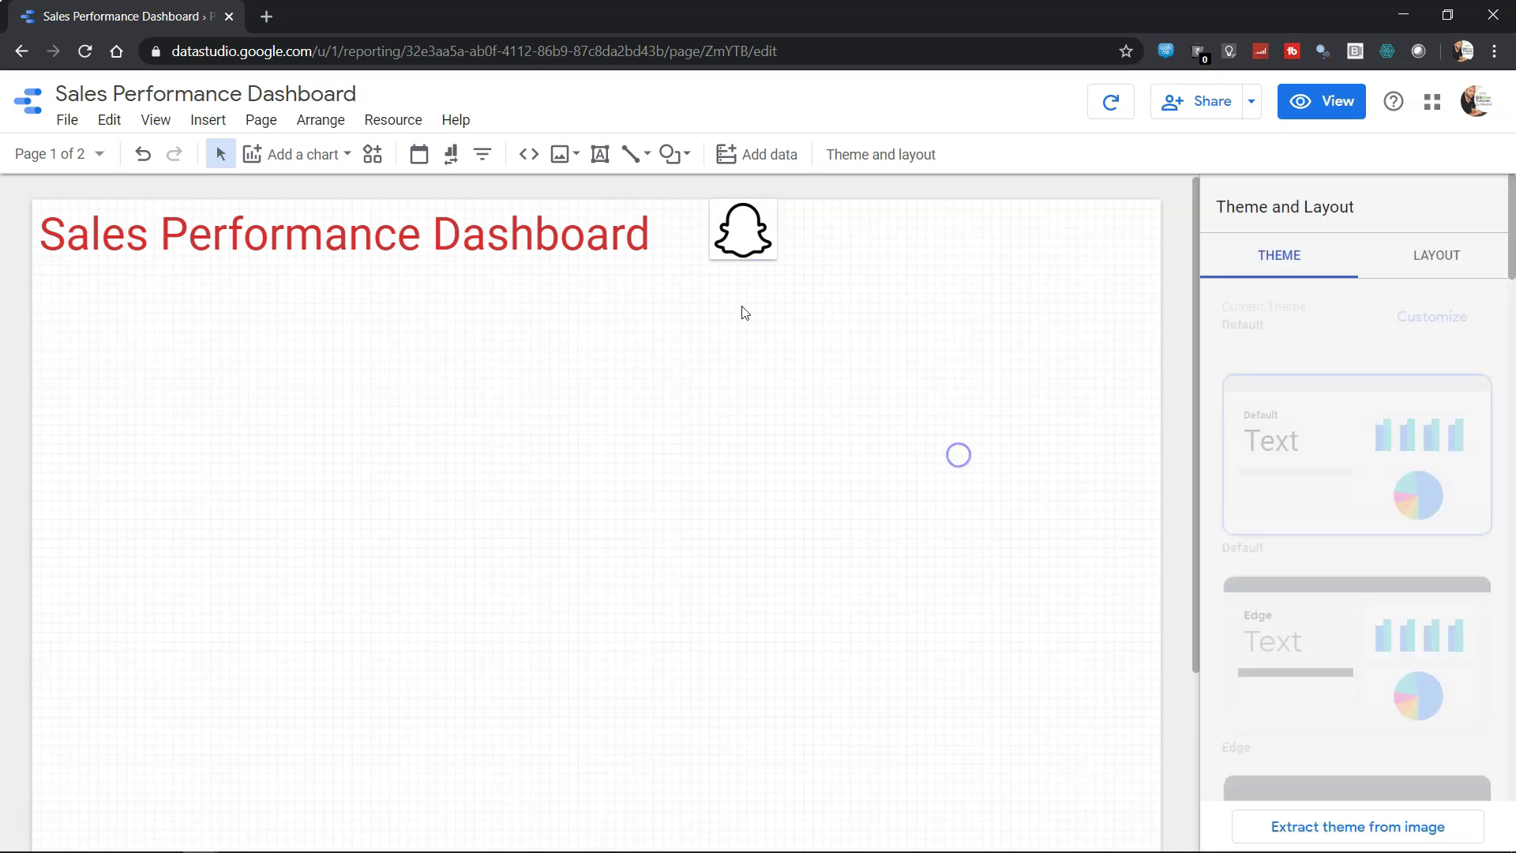
left_click(754, 251)
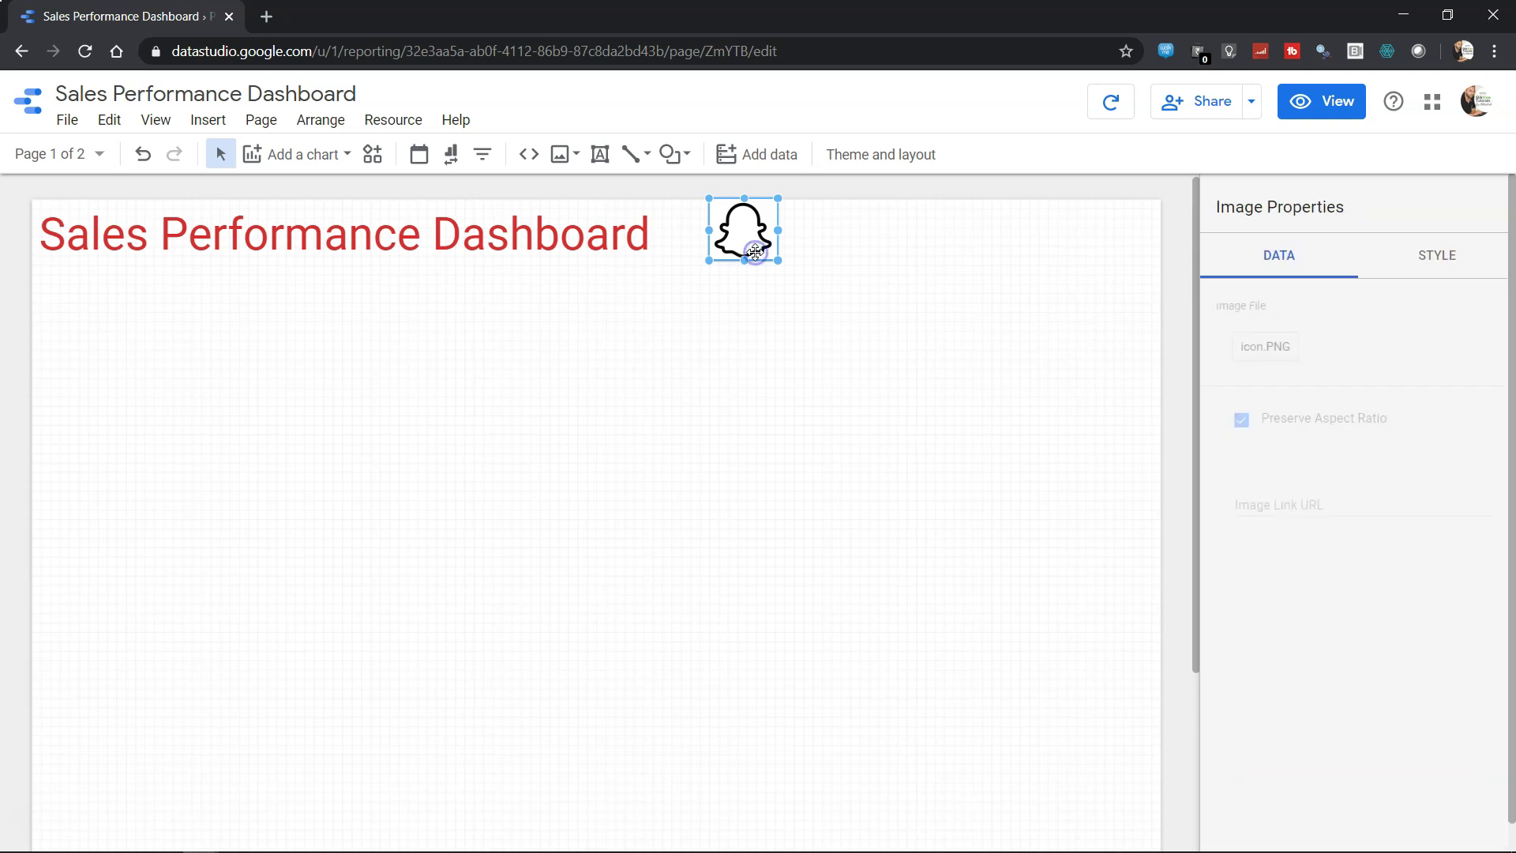
left_click(1421, 256)
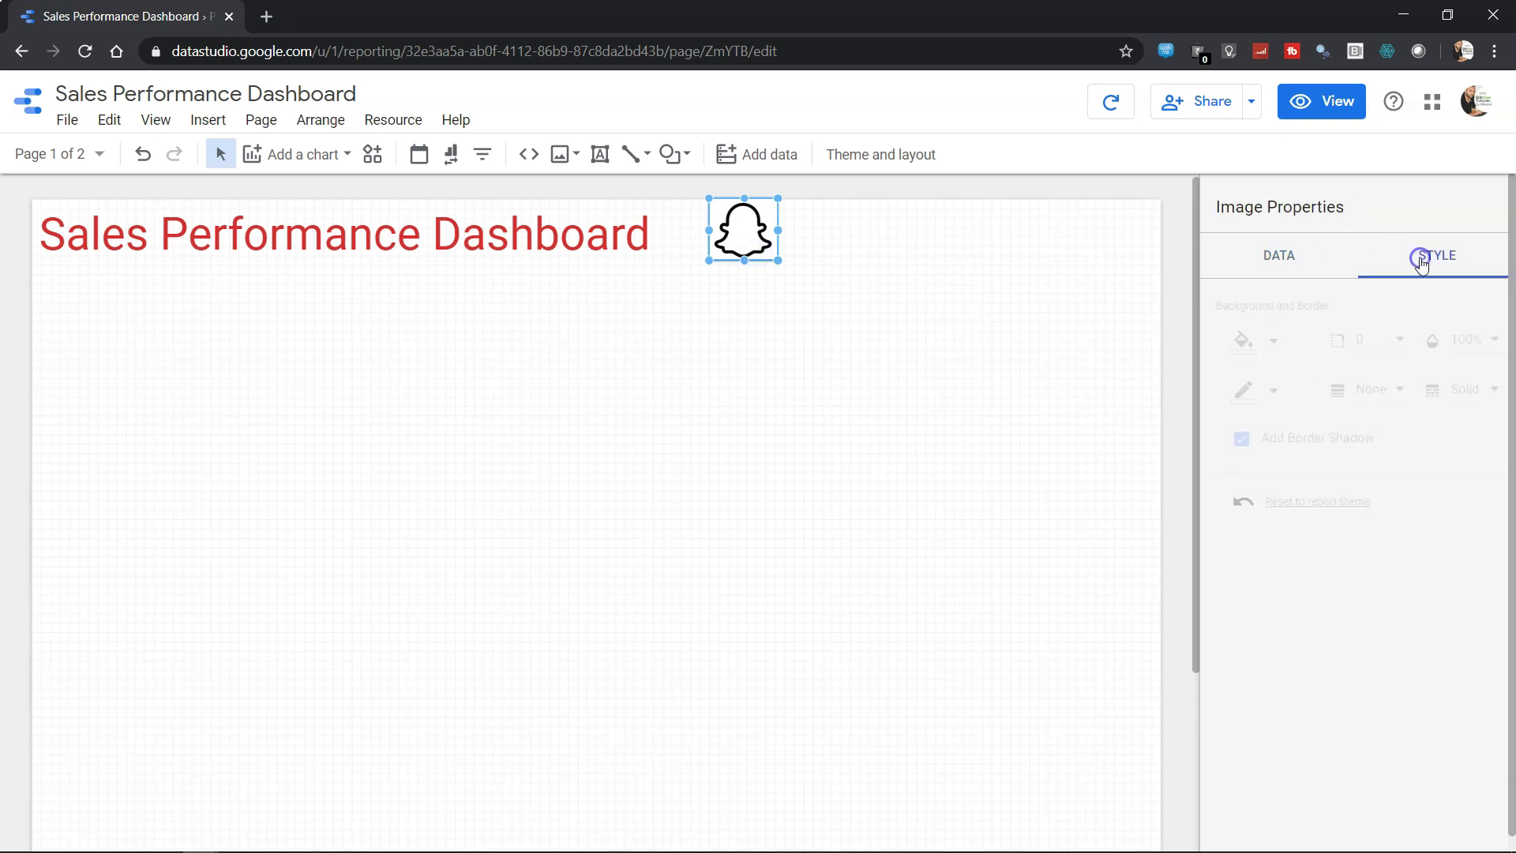
left_click(1278, 440)
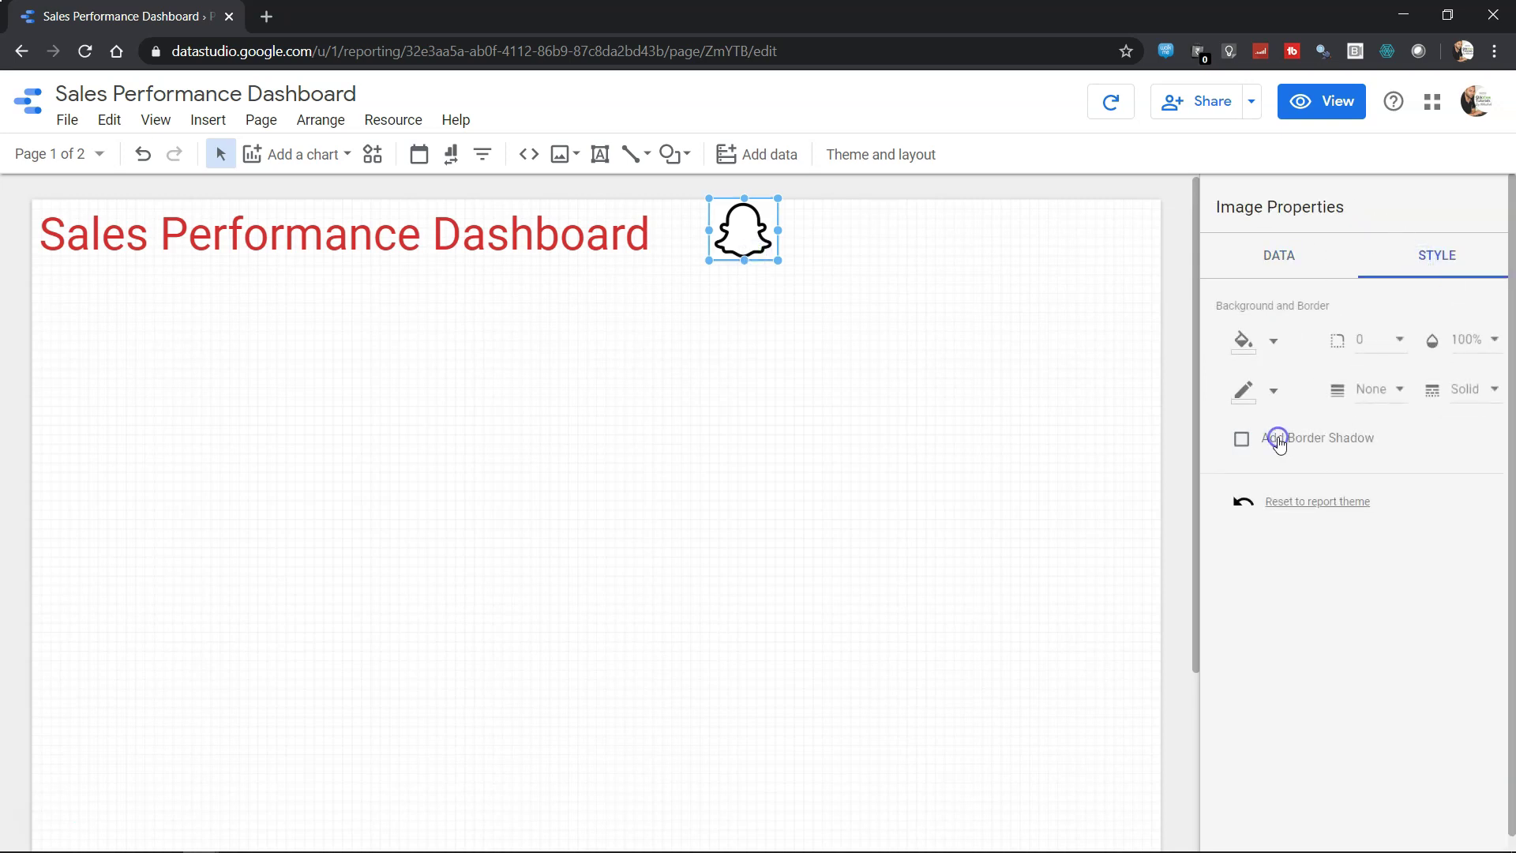
left_click(779, 350)
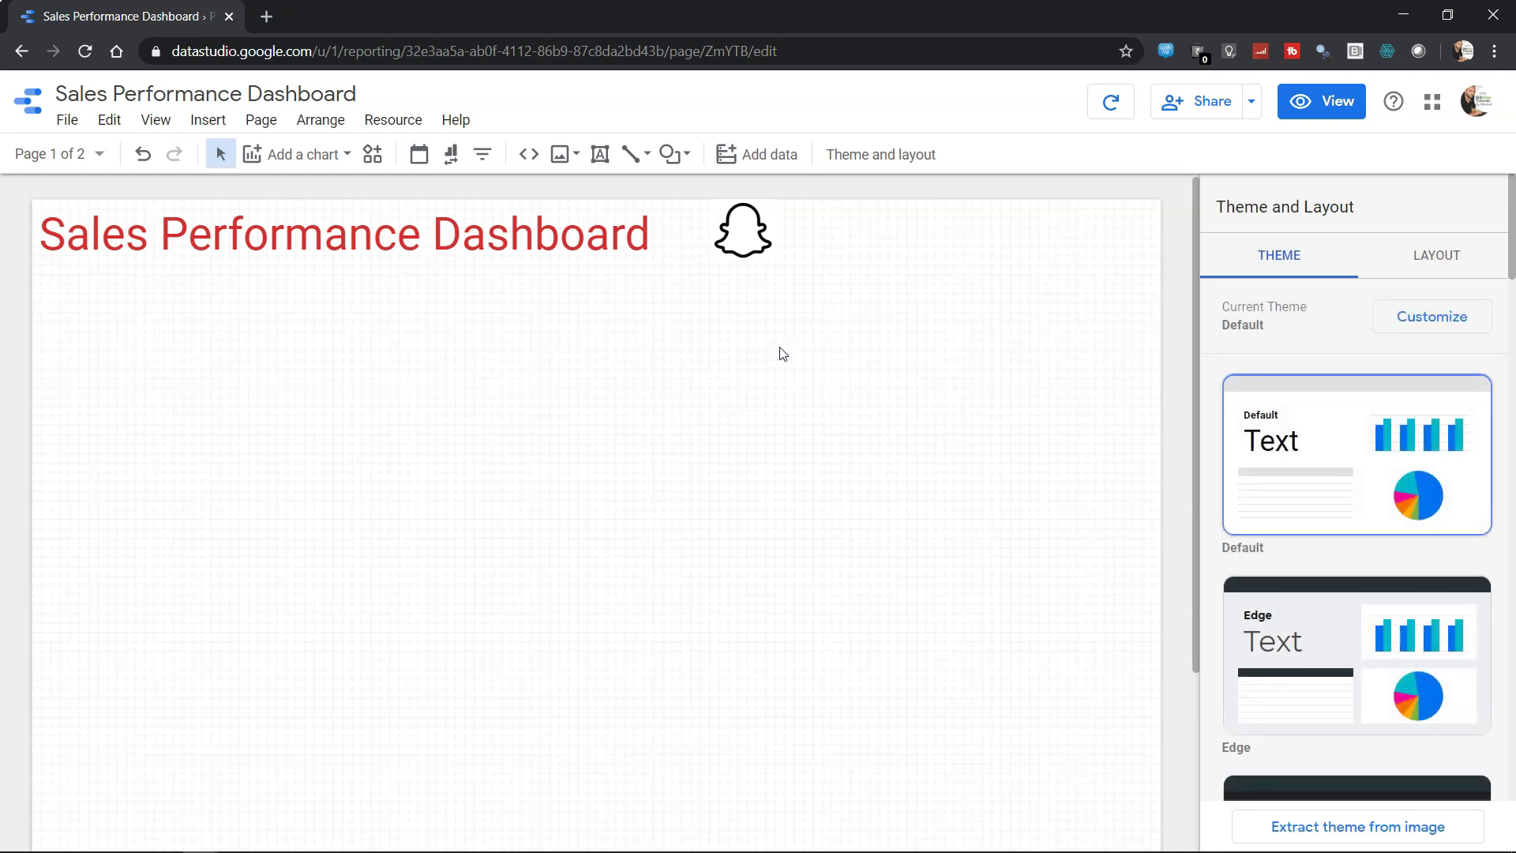
left_click(591, 238)
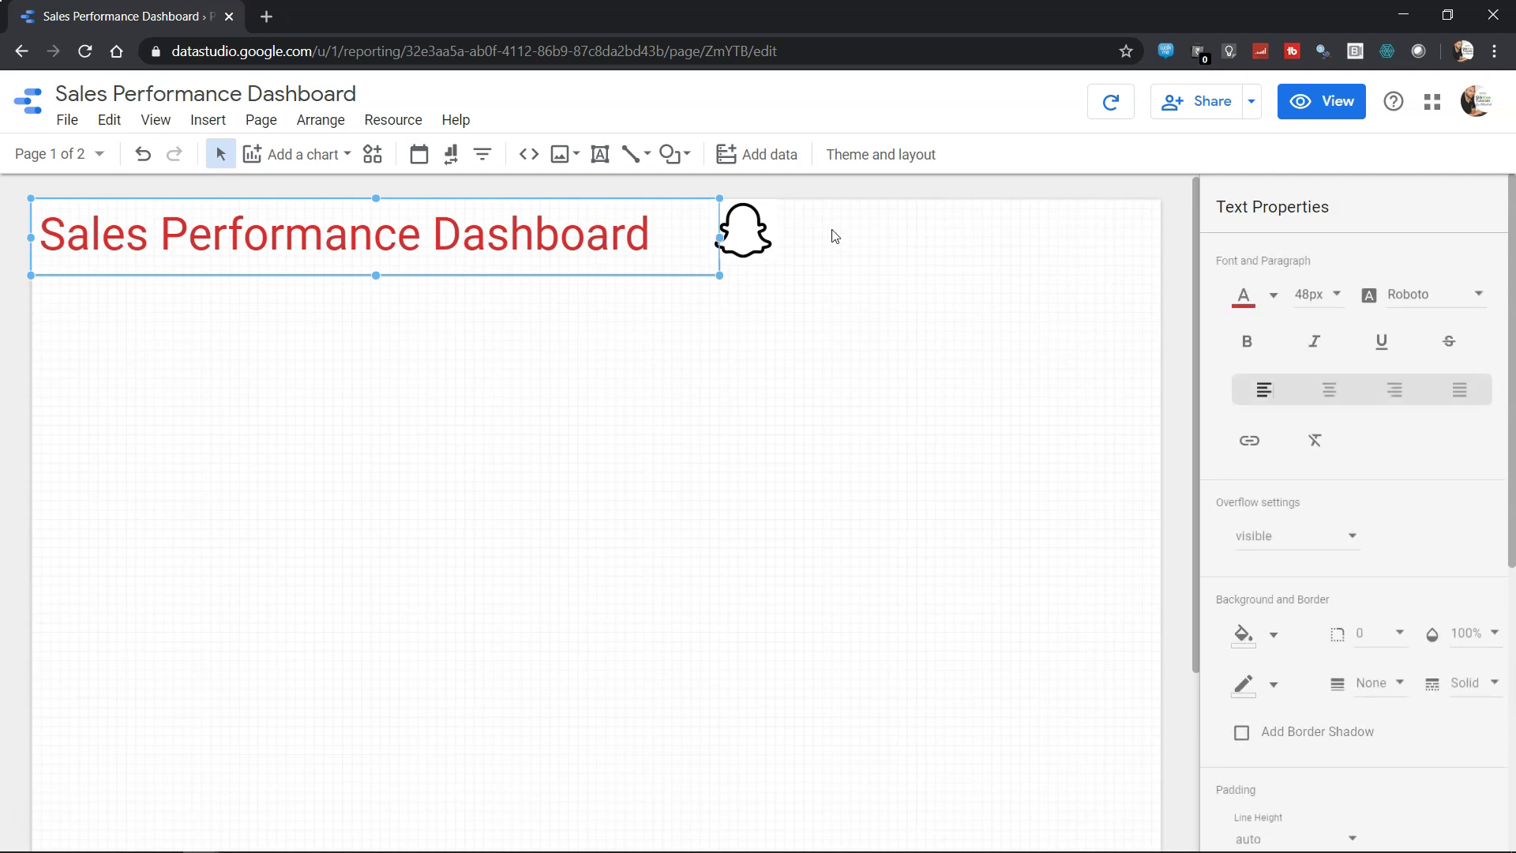
left_click(749, 249)
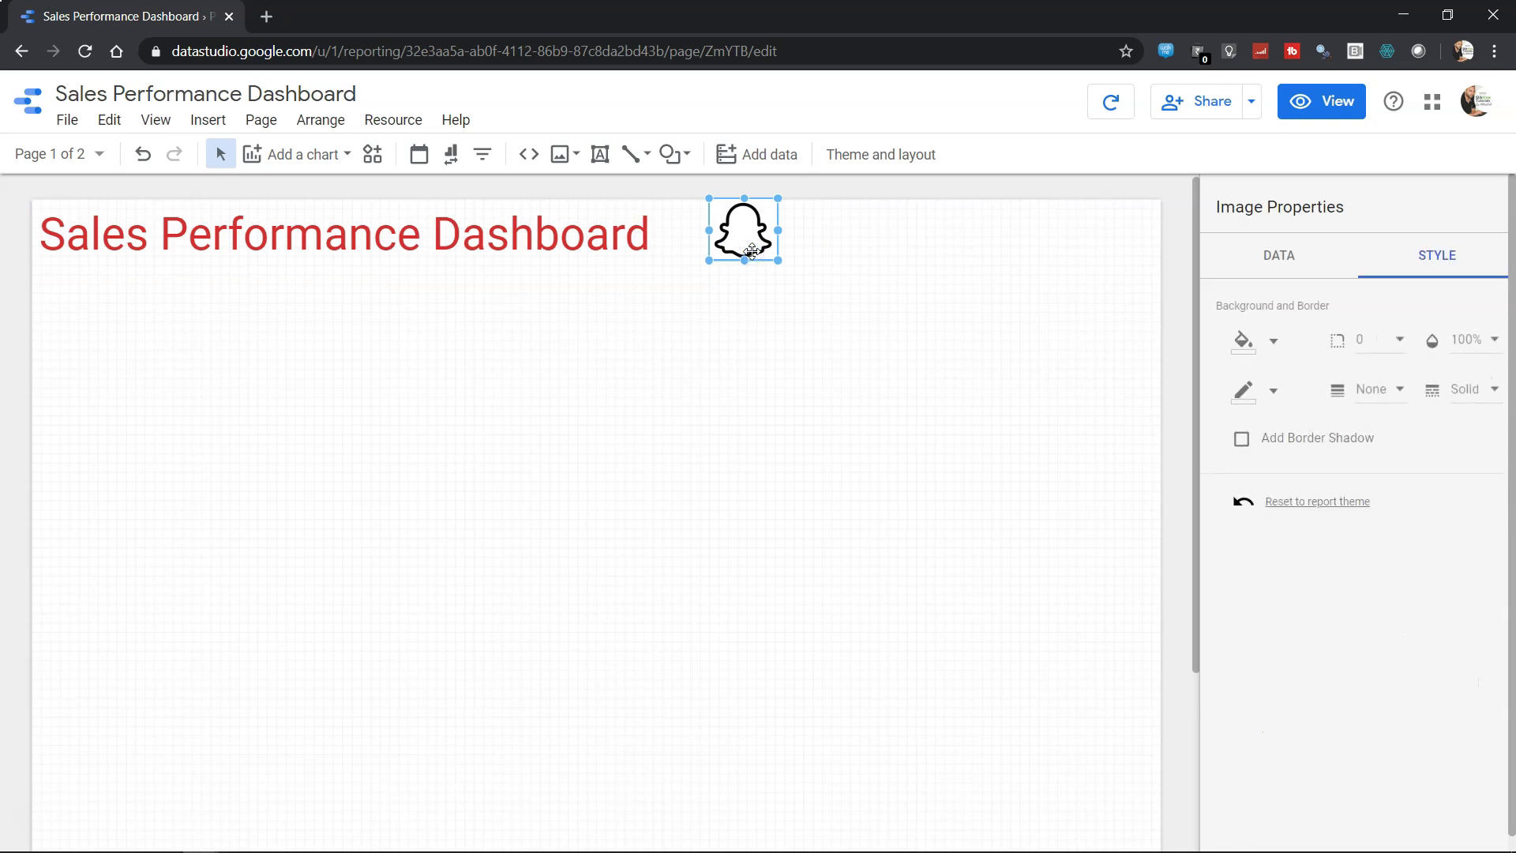